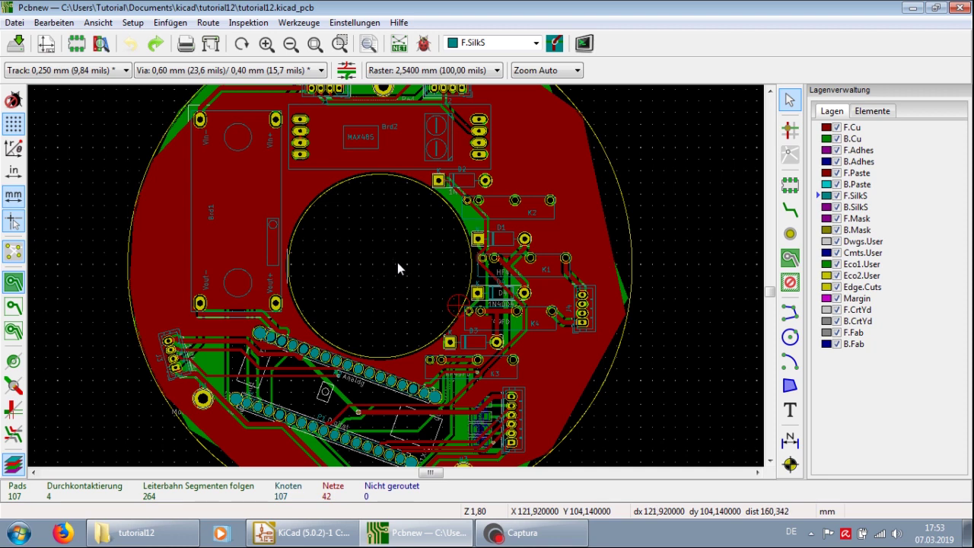
Run the design rule check on the board and review the problem markers and the unconnected items.
{"action": "left_click", "coordinate": [423, 43]}
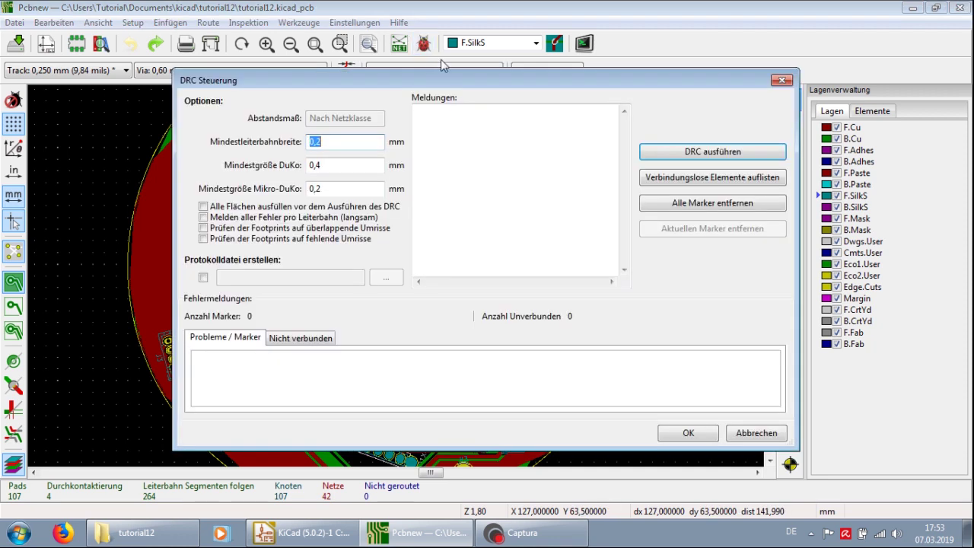
{"action": "left_click", "coordinate": [679, 155]}
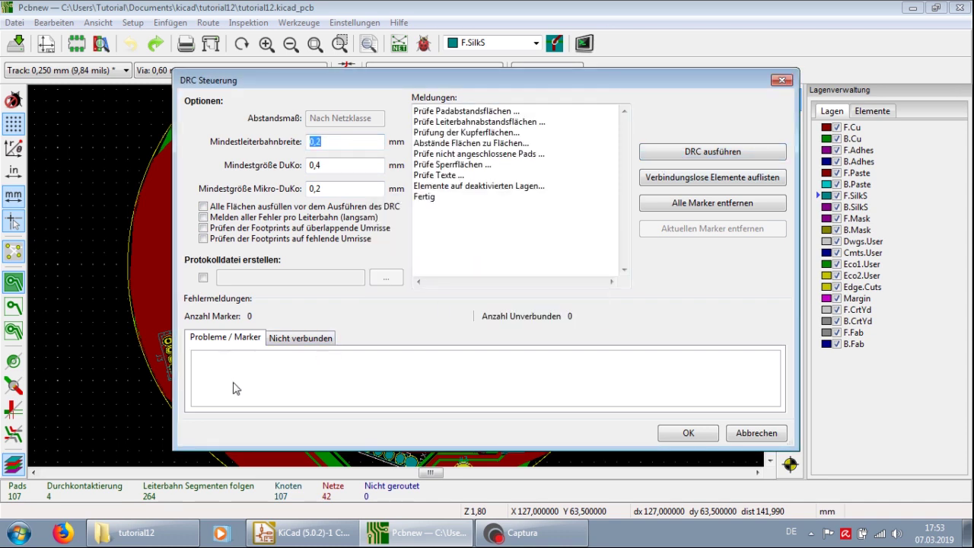
{"action": "left_click", "coordinate": [299, 339]}
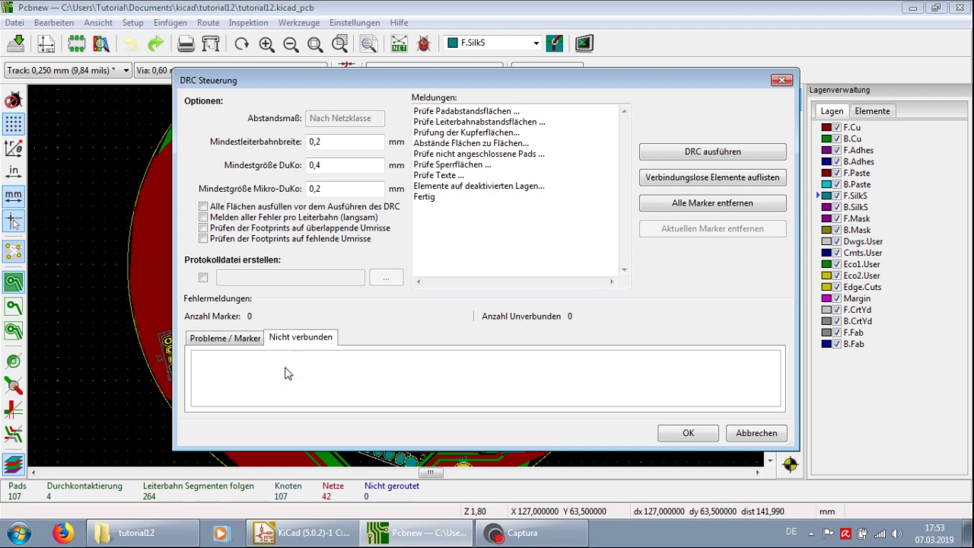
{"action": "left_click", "coordinate": [230, 338]}
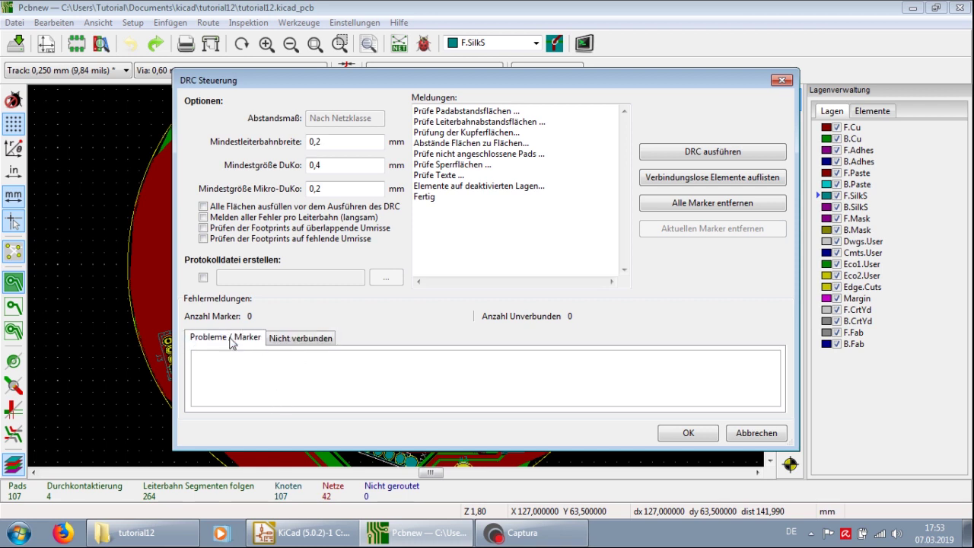
{"action": "left_click", "coordinate": [306, 339]}
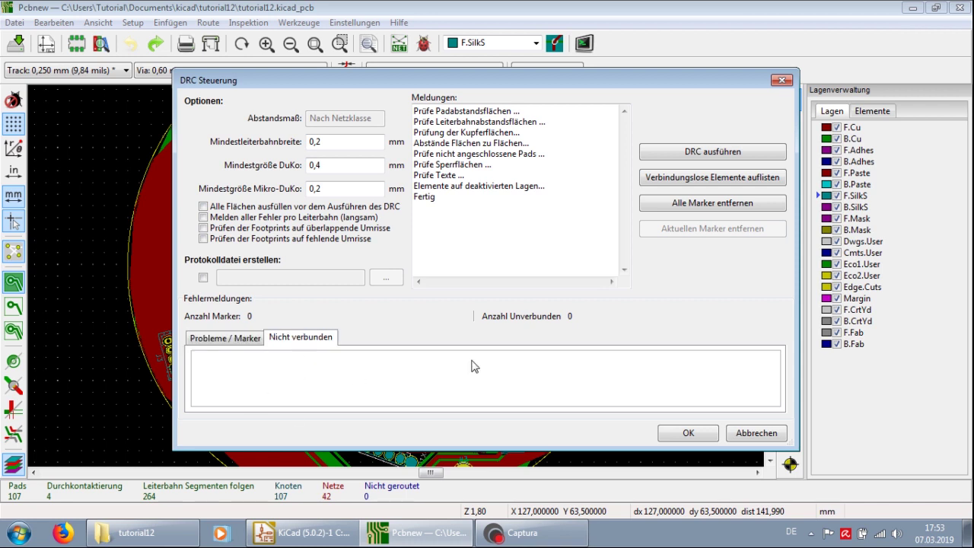
{"action": "left_click", "coordinate": [688, 434]}
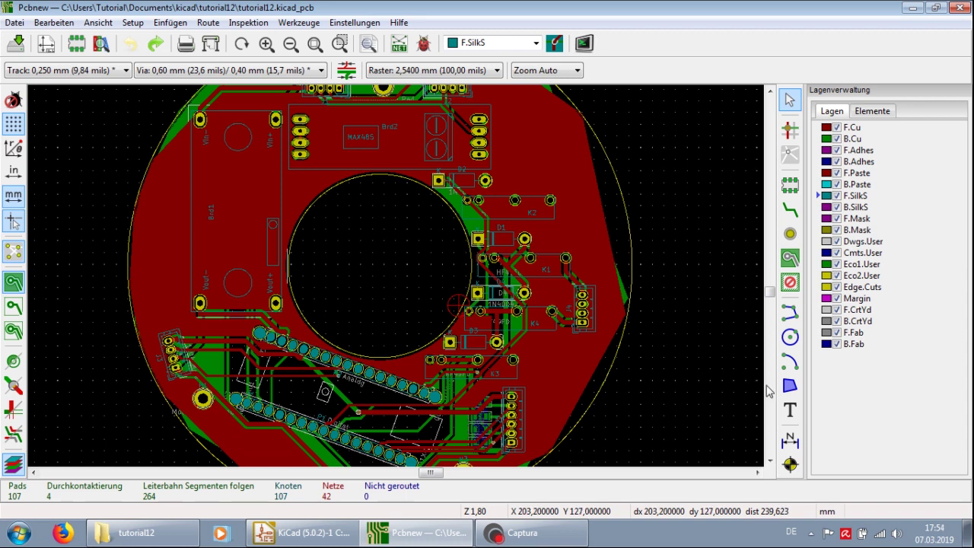
Add a horizontal dimension of about 111.76 mm across the round board's outer width on F.SilkS, placed just below the outline.
{"action": "left_click", "coordinate": [789, 441]}
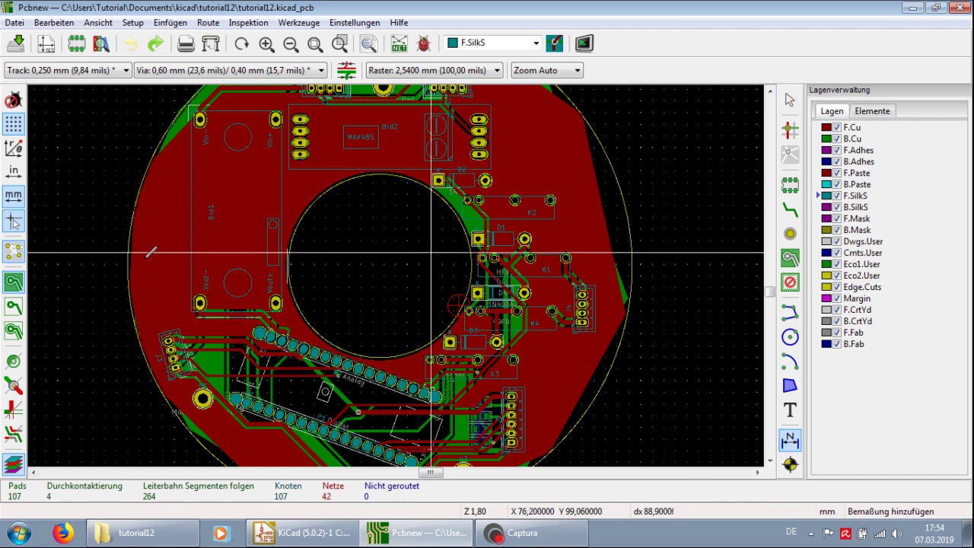
{"action": "left_click", "coordinate": [129, 264]}
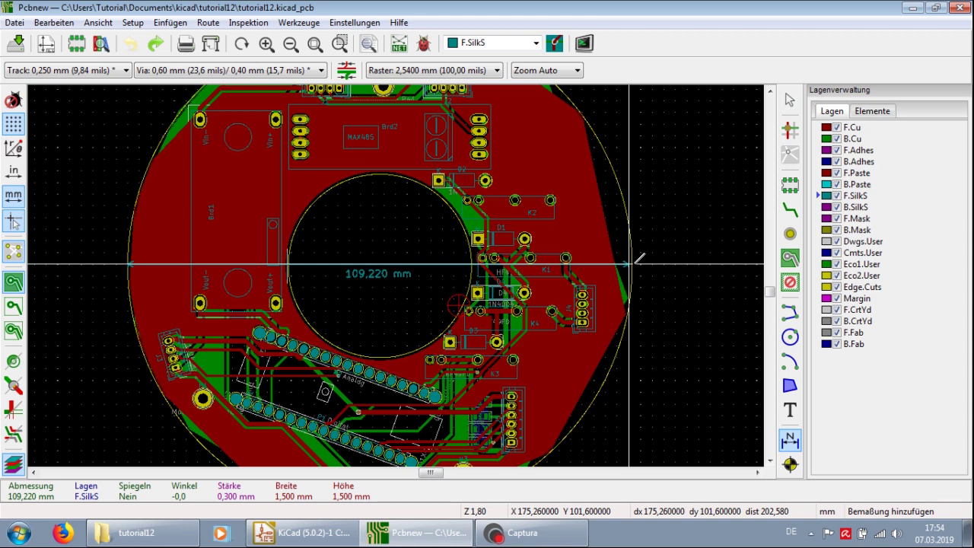
{"action": "scroll", "coordinate": [629, 264], "scroll_direction": "up", "scroll_amount": 1}
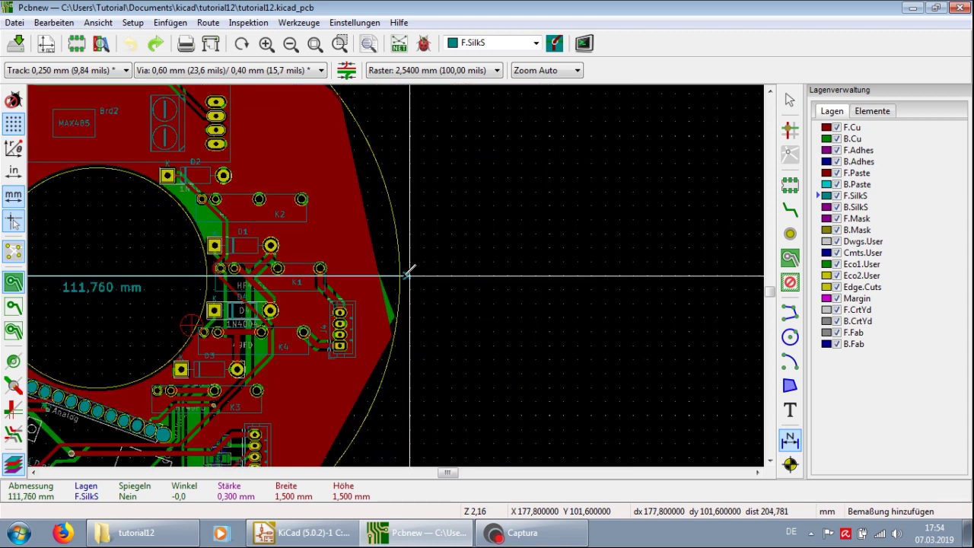
{"action": "left_click", "coordinate": [408, 275]}
{"action": "scroll", "coordinate": [398, 332], "scroll_direction": "down", "scroll_amount": 4}
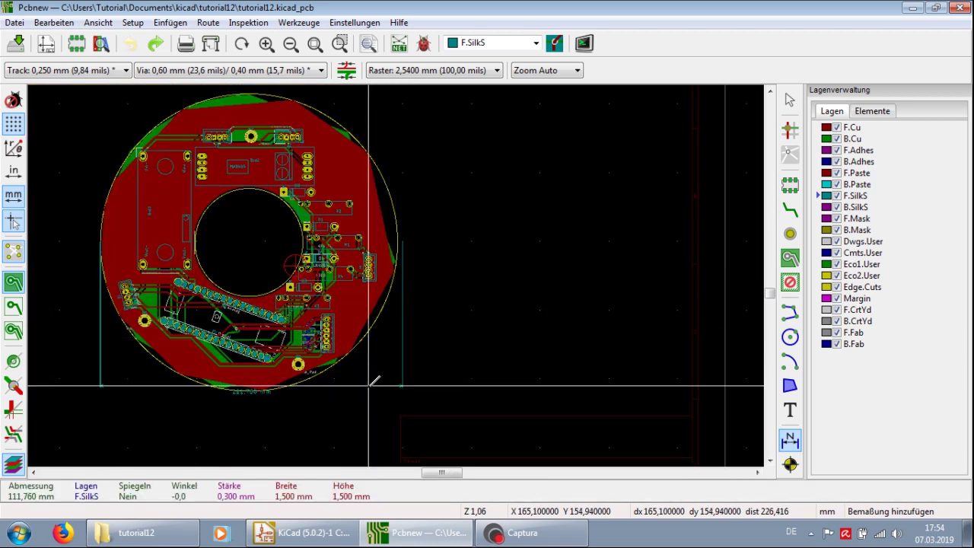
{"action": "scroll", "coordinate": [370, 391], "scroll_direction": "up", "scroll_amount": 1}
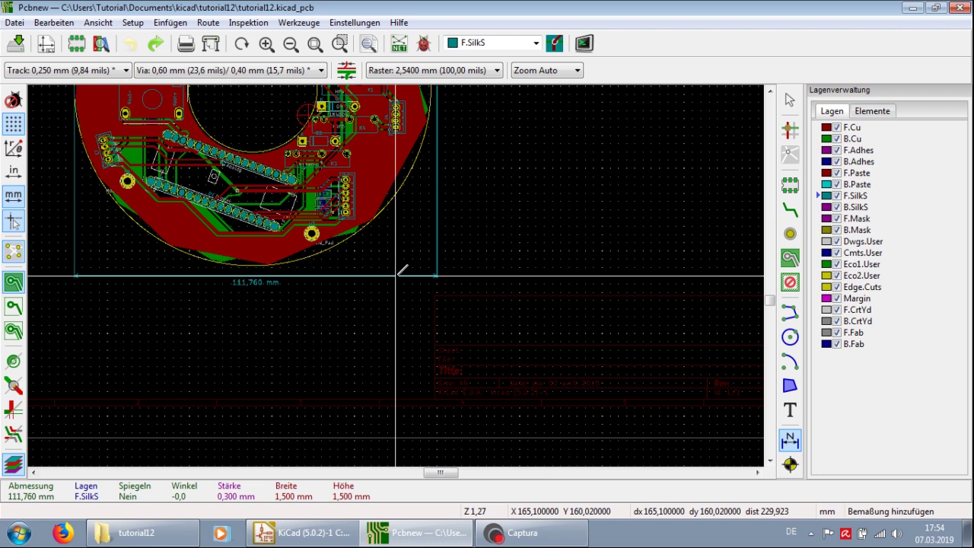
{"action": "left_click", "coordinate": [399, 268]}
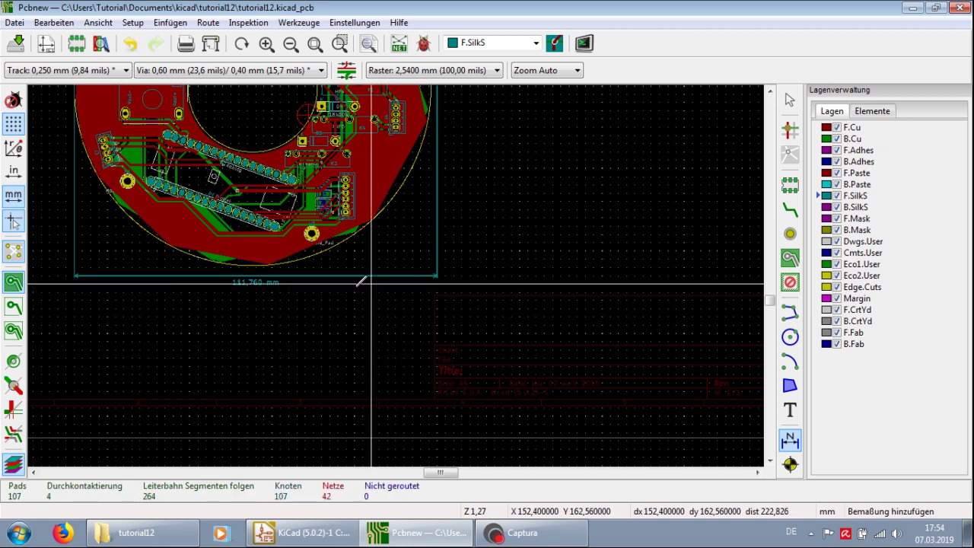
Examine the dimension text below the board and how its extension lines fit the board outline.
{"action": "scroll", "coordinate": [332, 280], "scroll_direction": "up", "scroll_amount": 6}
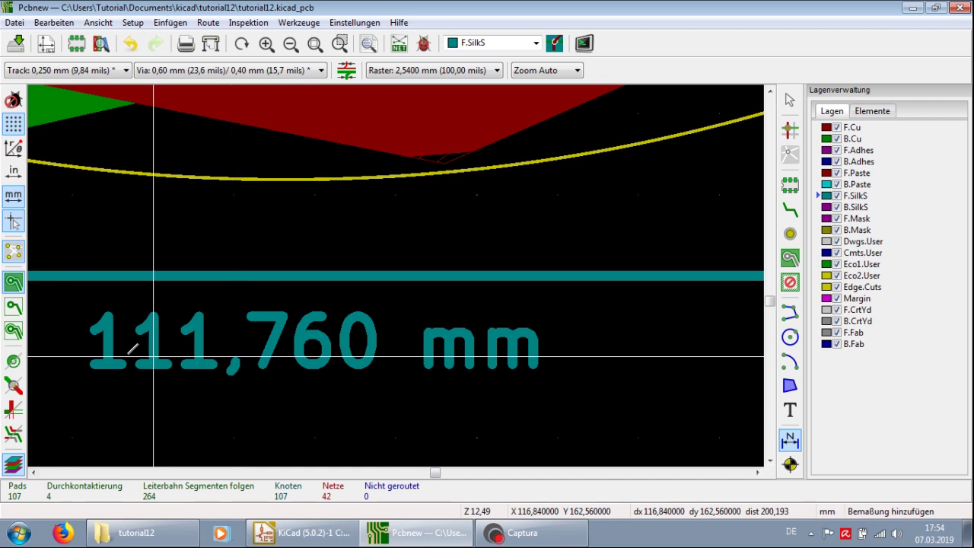
{"action": "scroll", "coordinate": [270, 344], "scroll_direction": "down", "scroll_amount": 2}
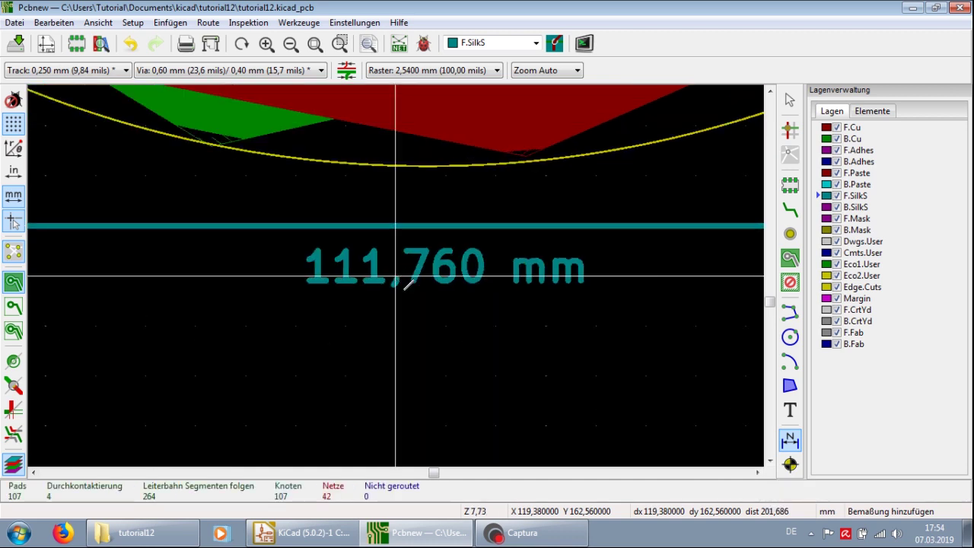
{"action": "scroll", "coordinate": [406, 284], "scroll_direction": "down", "scroll_amount": 5}
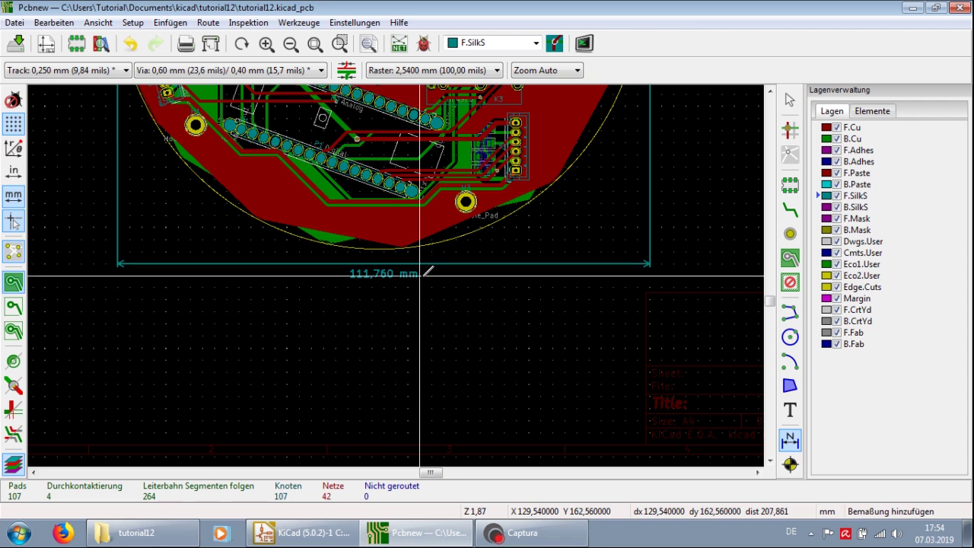
{"action": "scroll", "coordinate": [419, 274], "scroll_direction": "down", "scroll_amount": 3}
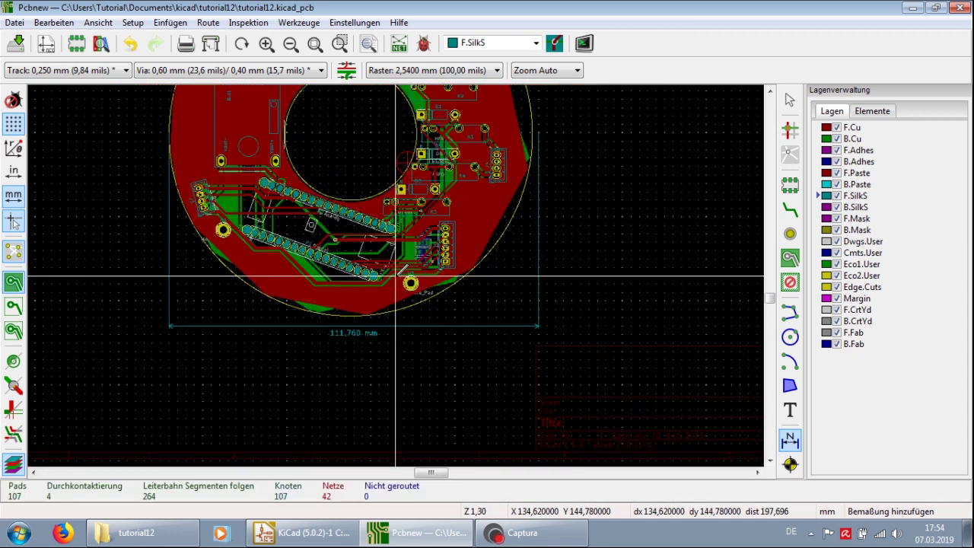
{"action": "scroll", "coordinate": [398, 267], "scroll_direction": "up", "scroll_amount": 3}
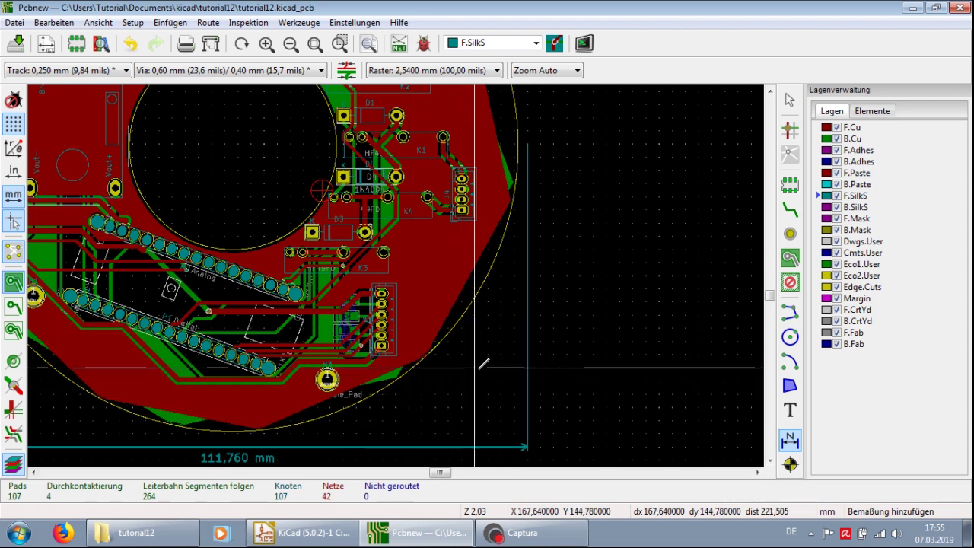
{"action": "scroll", "coordinate": [483, 365], "scroll_direction": "down", "scroll_amount": 1}
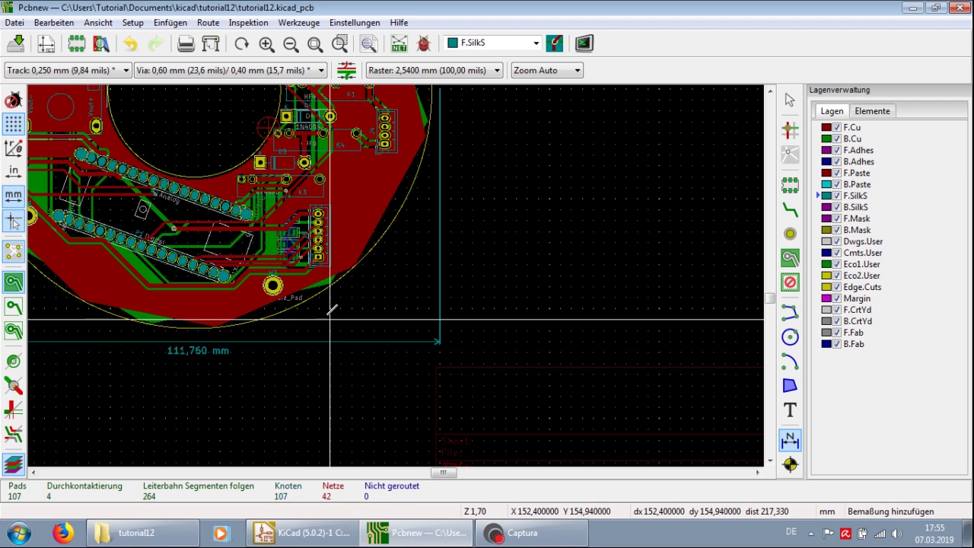
{"action": "scroll", "coordinate": [330, 310], "scroll_direction": "down", "scroll_amount": 1}
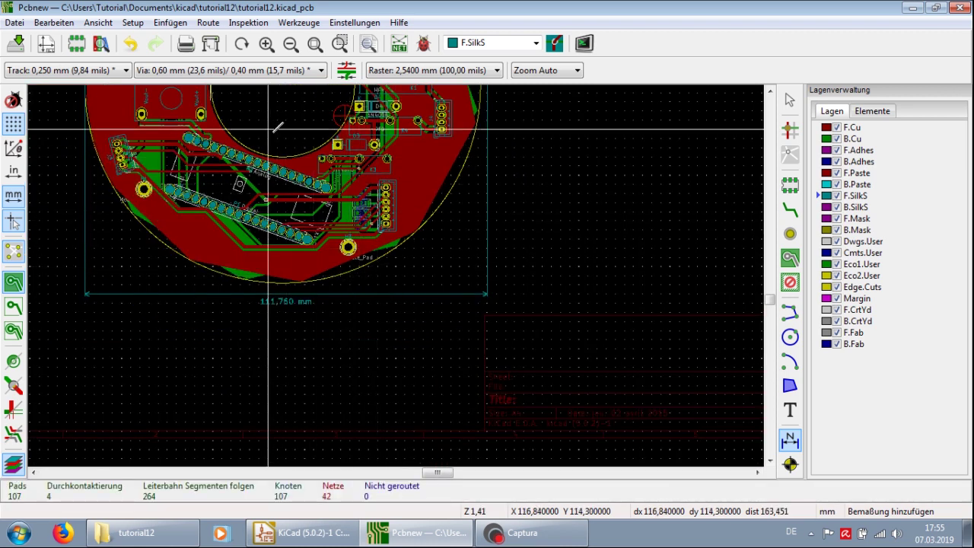
{"action": "scroll", "coordinate": [268, 129], "scroll_direction": "down", "scroll_amount": 1}
{"action": "scroll", "coordinate": [404, 267], "scroll_direction": "up", "scroll_amount": 1}
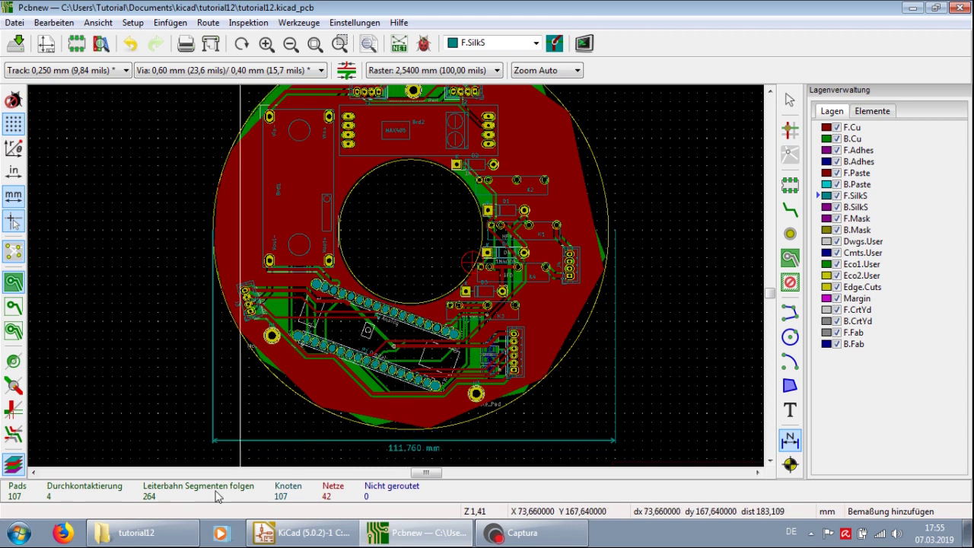
Switch to the tutorial12 folder in Windows Explorer, create a subfolder named gerber and open it.
{"action": "left_click", "coordinate": [180, 539]}
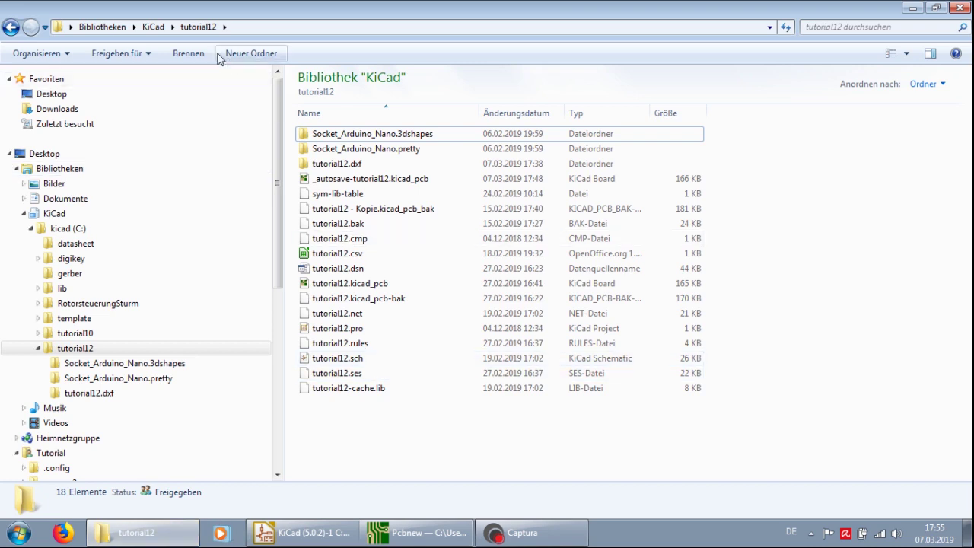
{"action": "right_click", "coordinate": [439, 442]}
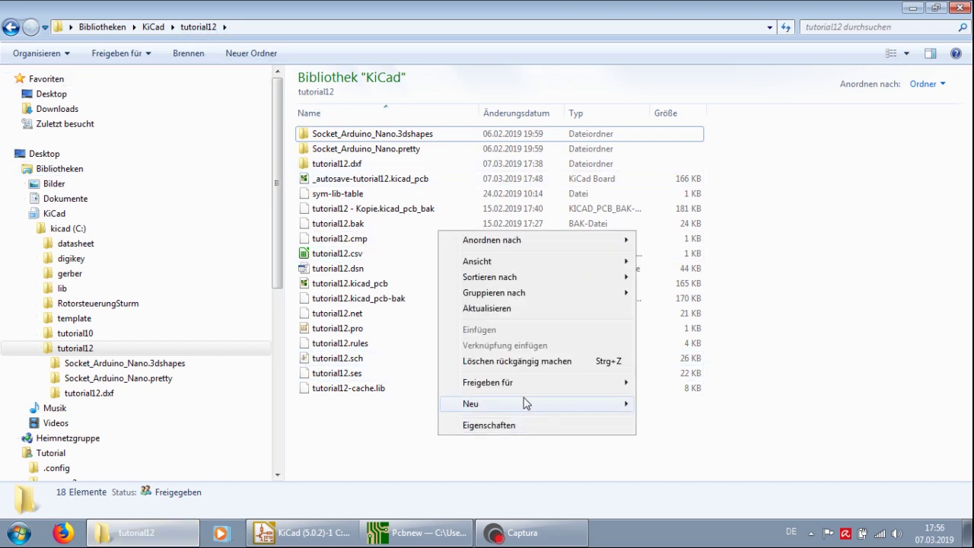
{"action": "mouse_move", "coordinate": [525, 403]}
{"action": "left_click", "coordinate": [689, 241]}
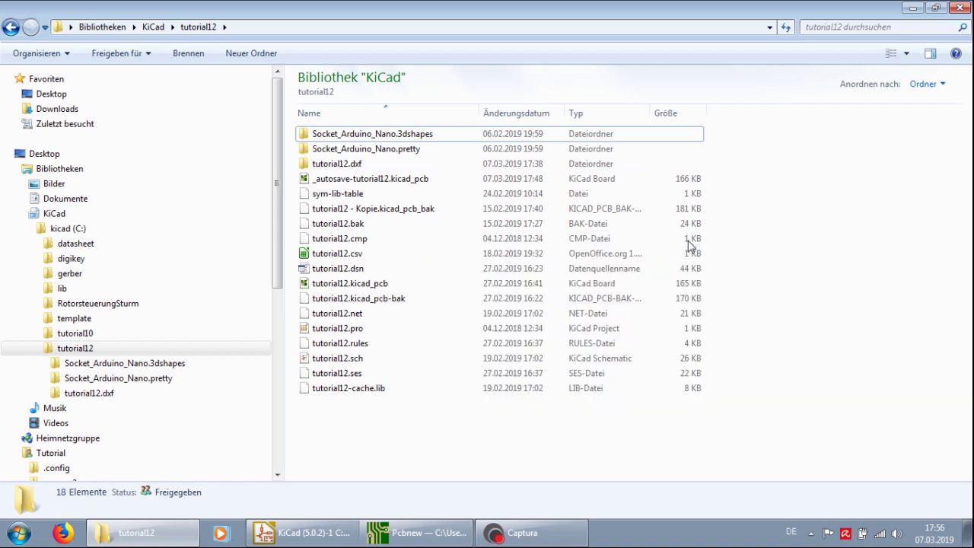
{"action": "type", "text": "gerber"}
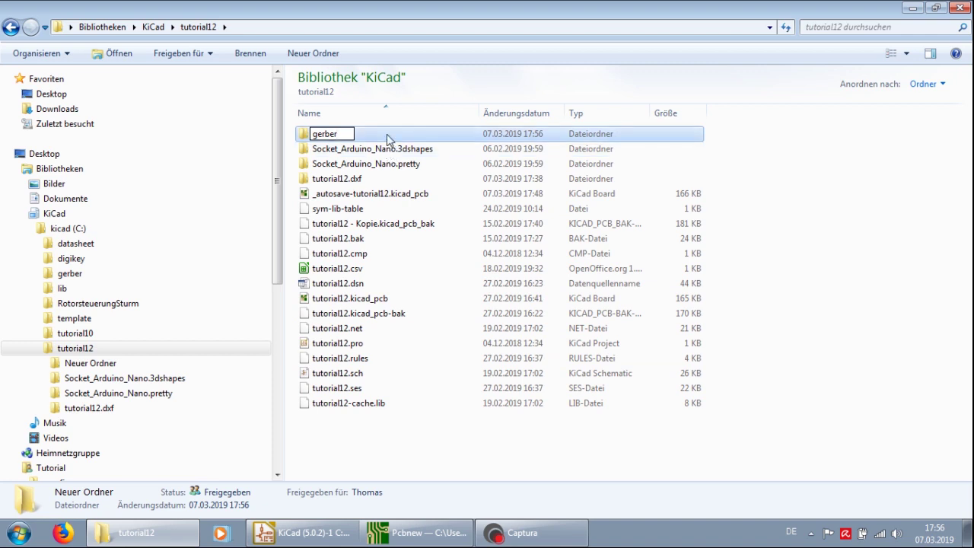
{"action": "left_click", "coordinate": [361, 143]}
{"action": "double_click", "coordinate": [361, 143]}
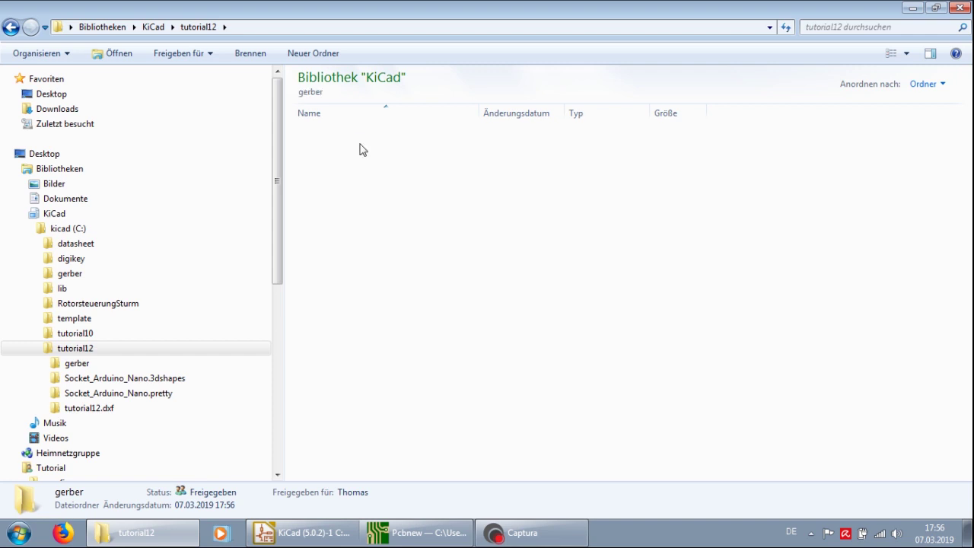
Create a text document named masse.txt in the gerber folder.
{"action": "right_click", "coordinate": [346, 178]}
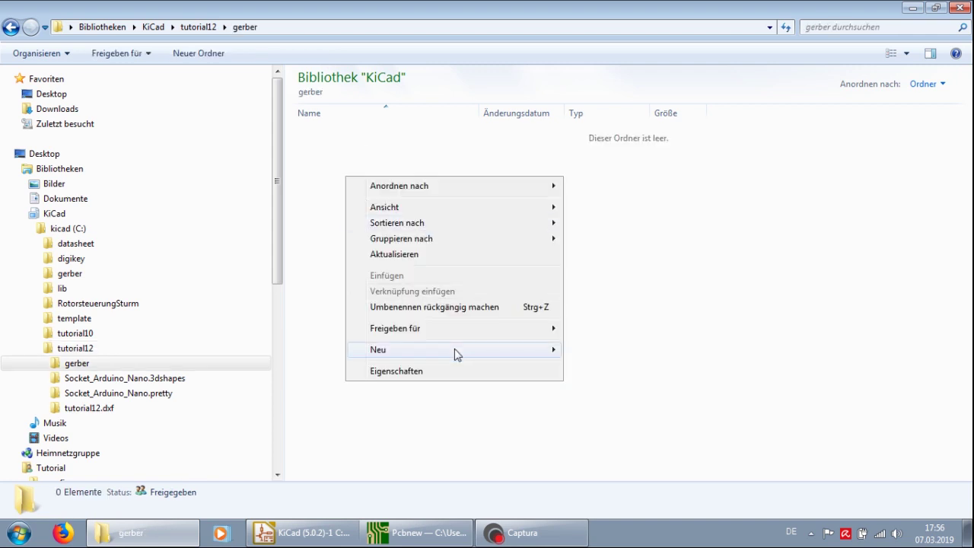
{"action": "mouse_move", "coordinate": [455, 349]}
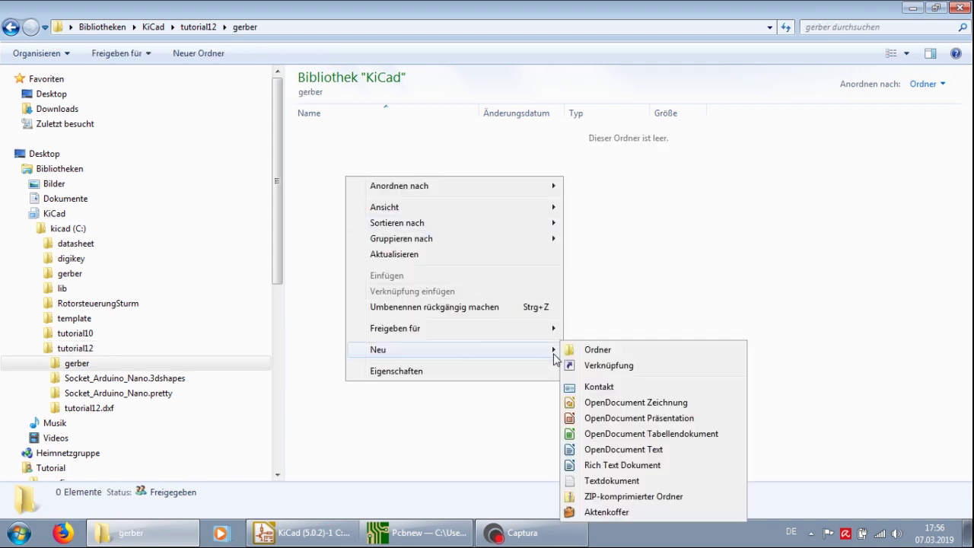
{"action": "left_click", "coordinate": [619, 482]}
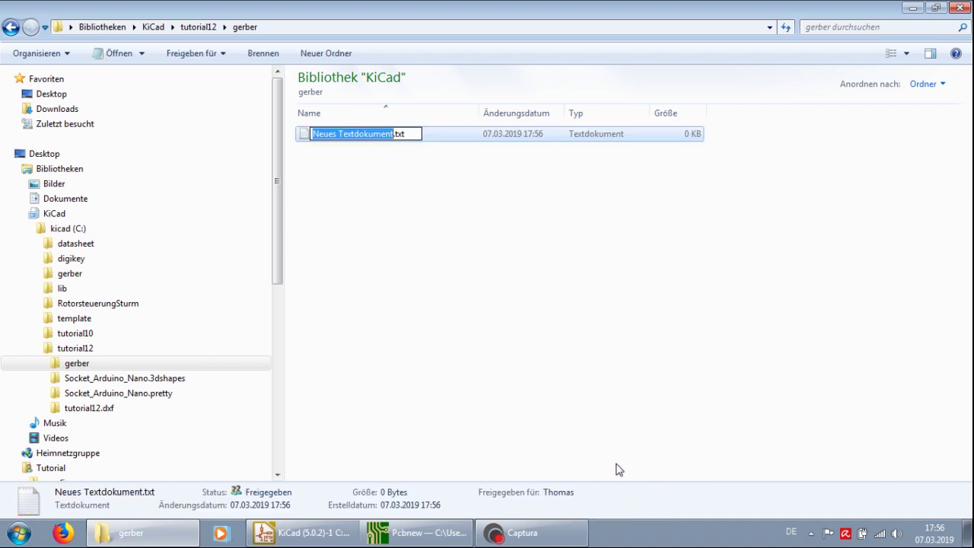
{"action": "type", "text": "info"}
{"action": "key", "text": "BackSpace"}
{"action": "key", "text": "BackSpace"}
{"action": "key", "text": "BackSpace"}
{"action": "key", "text": "BackSpace"}
{"action": "type", "text": "ma"}
{"action": "type", "text": "e"}
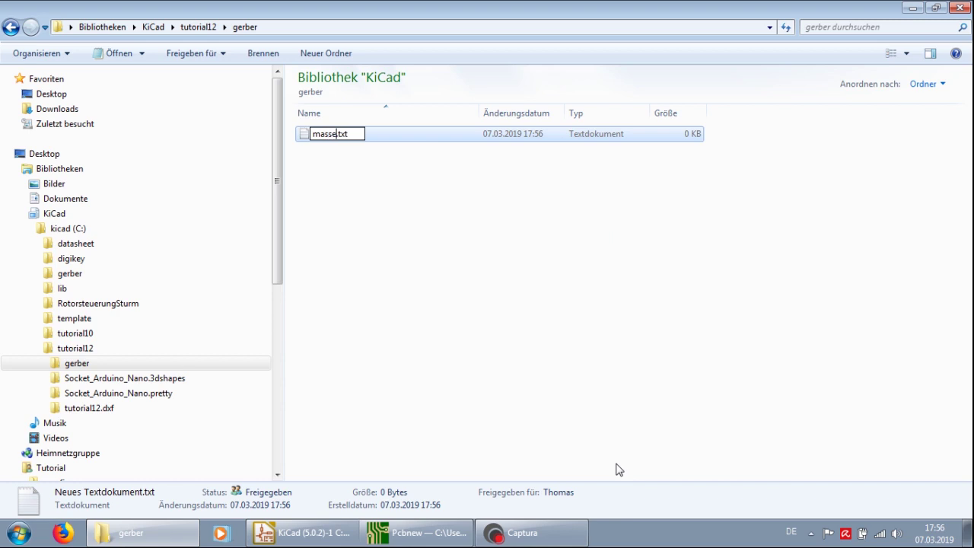
{"action": "key", "text": "Return"}
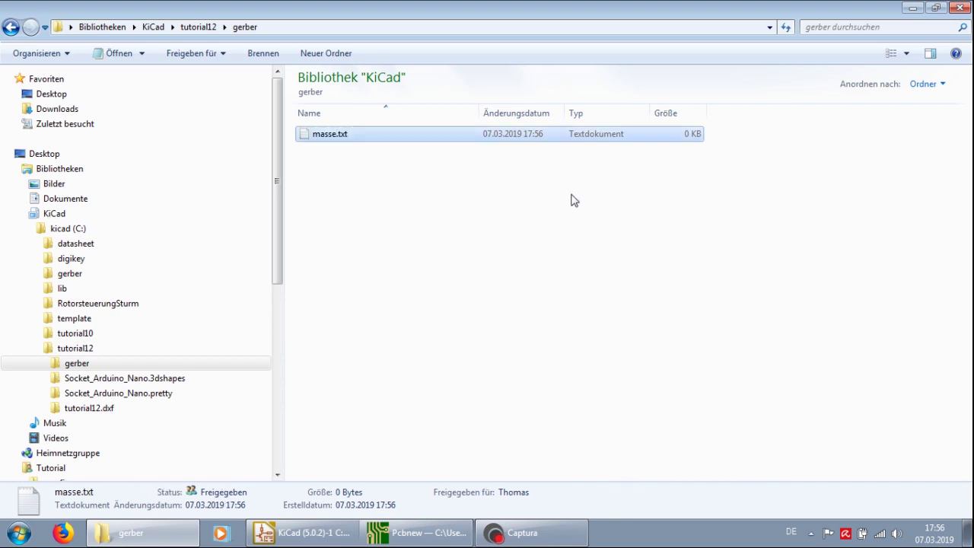
Write "Breite: 112mm", "Länge: 112mm" and "2 Lagen" on separate lines in masse.txt, then save and close it.
{"action": "double_click", "coordinate": [584, 135]}
{"action": "type", "text": "Breite"}
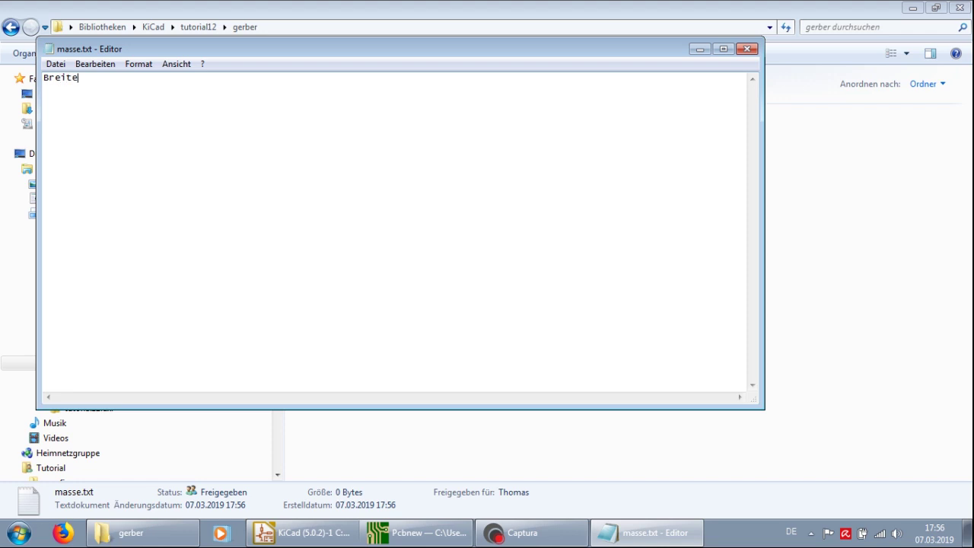
{"action": "type", "text": ": 113"}
{"action": "key", "text": "BackSpace"}
{"action": "type", "text": "2mm "}
{"action": "type", "text": "Lä"}
{"action": "type", "text": "nge"}
{"action": "type", "text": ": "}
{"action": "type", "text": "112"}
{"action": "type", "text": "mmm"}
{"action": "key", "text": "BackSpace"}
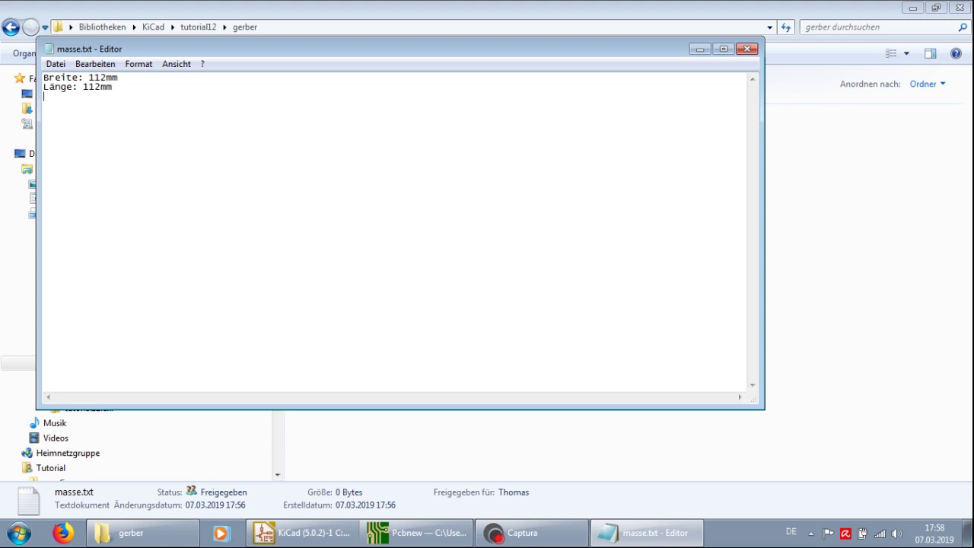
{"action": "type", "text": "2 Lagen"}
{"action": "left_click", "coordinate": [745, 50]}
{"action": "left_click", "coordinate": [420, 289]}
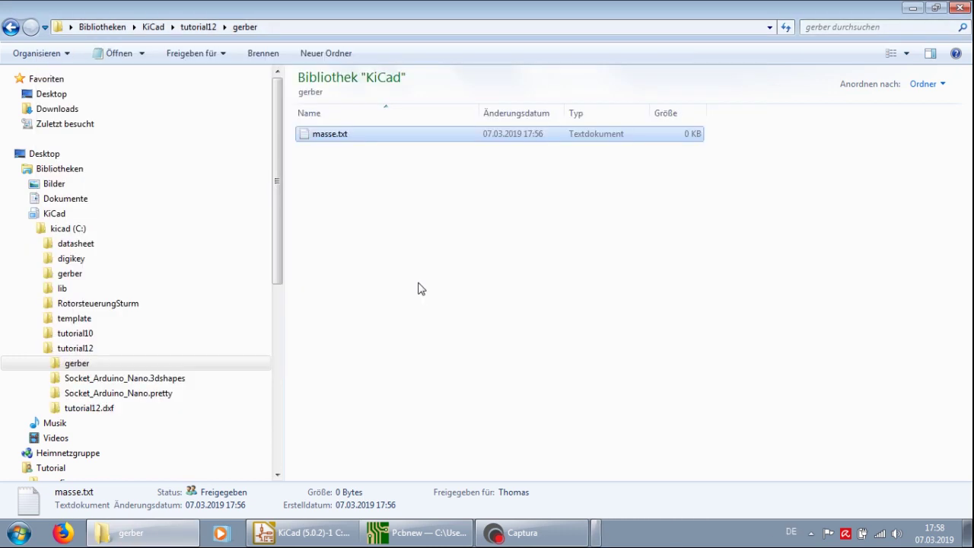
Switch to Pcbnew and open the plot settings for the board, keeping Gerber as the plot format.
{"action": "left_click", "coordinate": [451, 536]}
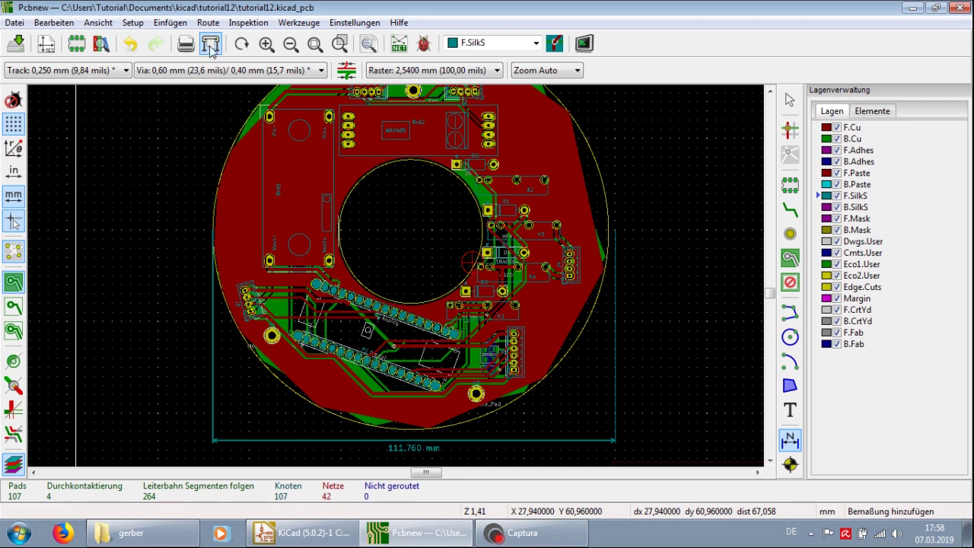
{"action": "left_click", "coordinate": [15, 22]}
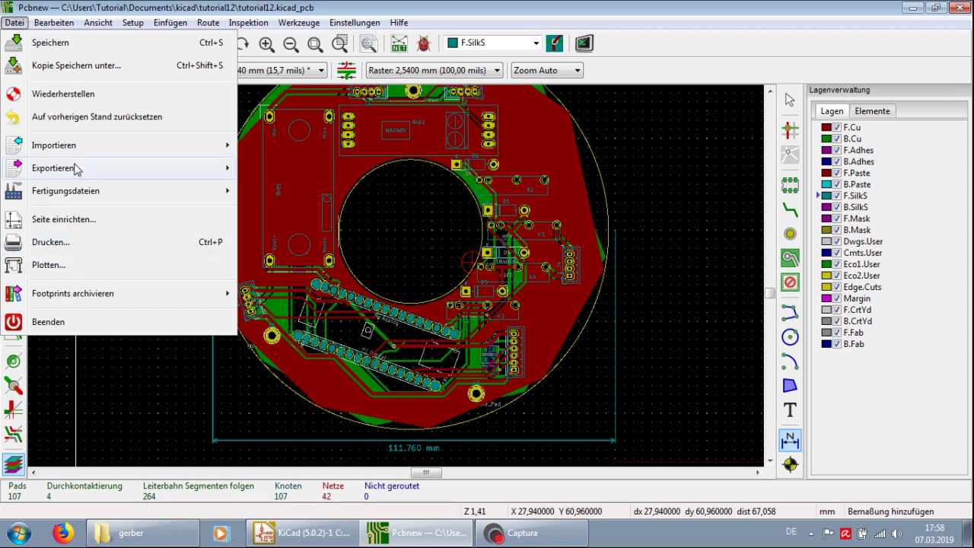
{"action": "mouse_move", "coordinate": [76, 169]}
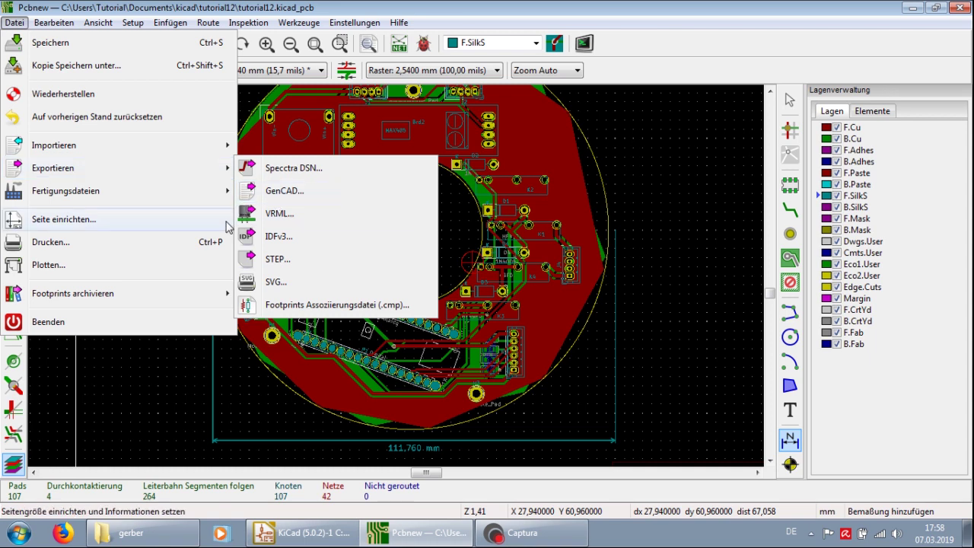
{"action": "left_click", "coordinate": [127, 269]}
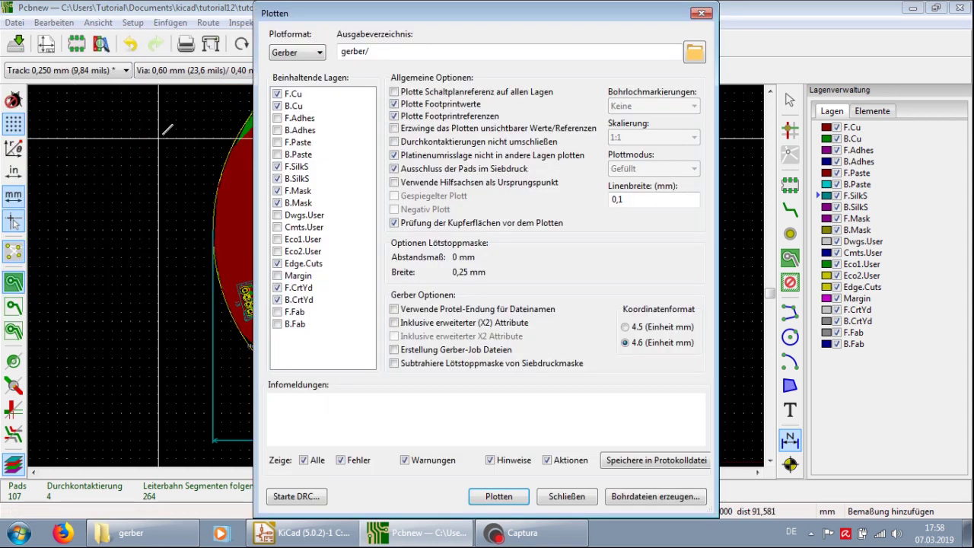
{"action": "left_click", "coordinate": [291, 50]}
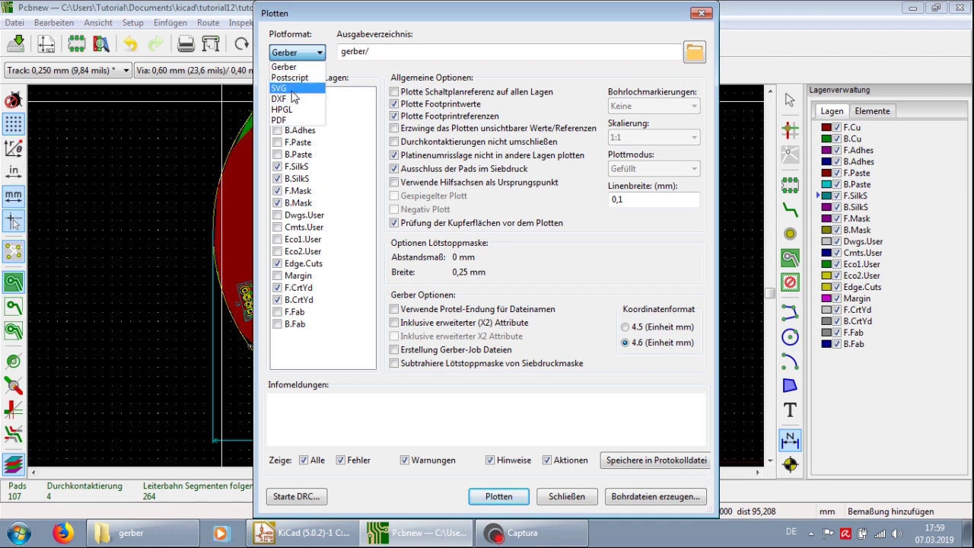
{"action": "left_click", "coordinate": [296, 53]}
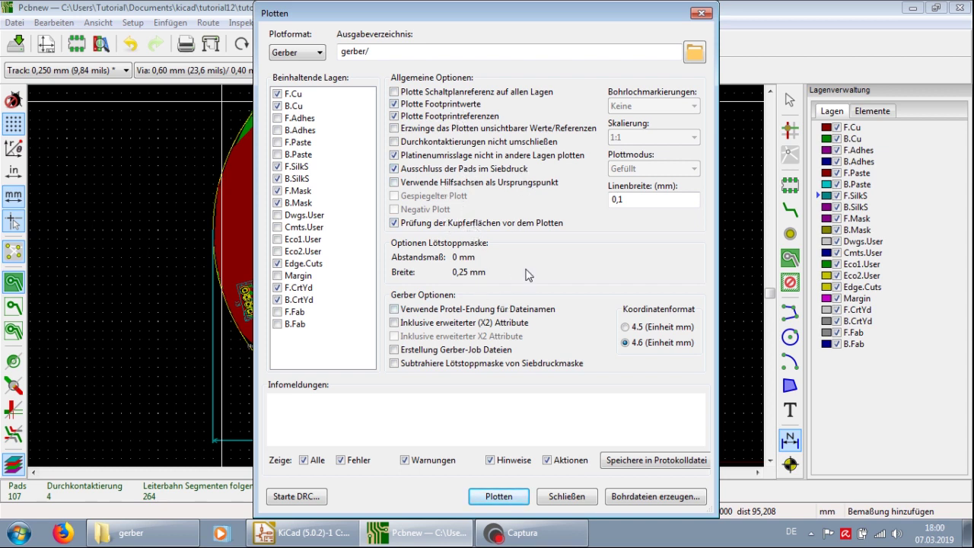
Generate the Excellon drill files in millimetres into the gerber/ output directory.
{"action": "left_click", "coordinate": [620, 498]}
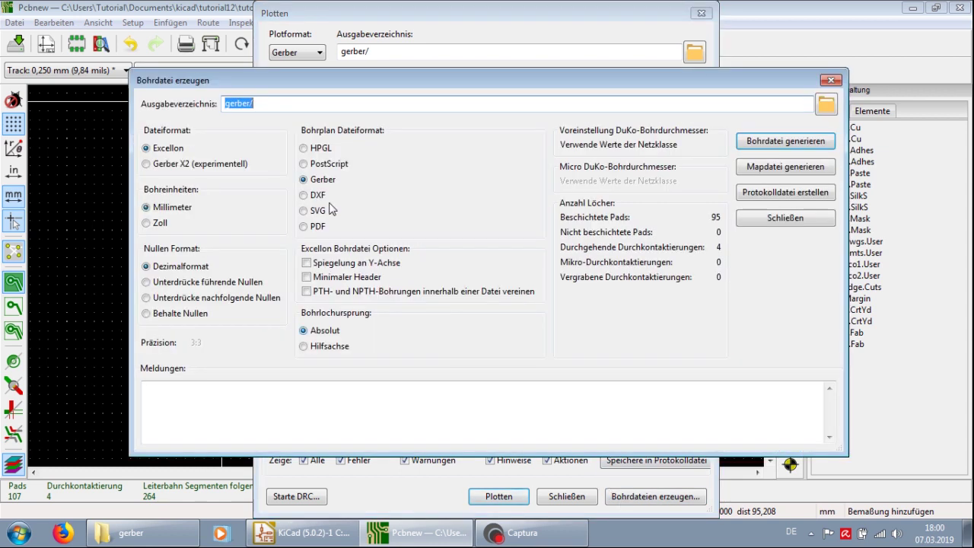
{"action": "left_click", "coordinate": [164, 152]}
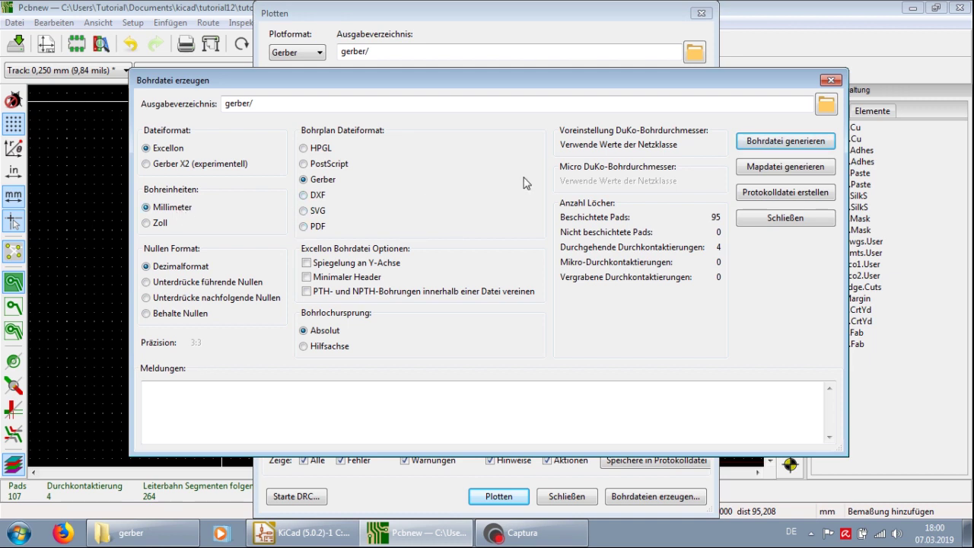
{"action": "left_click", "coordinate": [784, 144]}
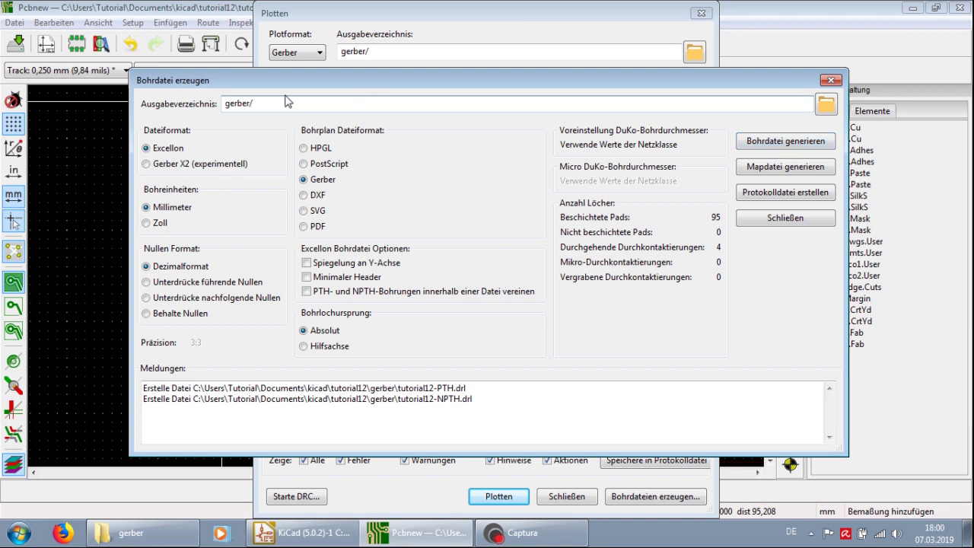
Set the drill output directory to the tutorial12 gerber folder as a relative path, then close the drill file dialog.
{"action": "double_click", "coordinate": [251, 103]}
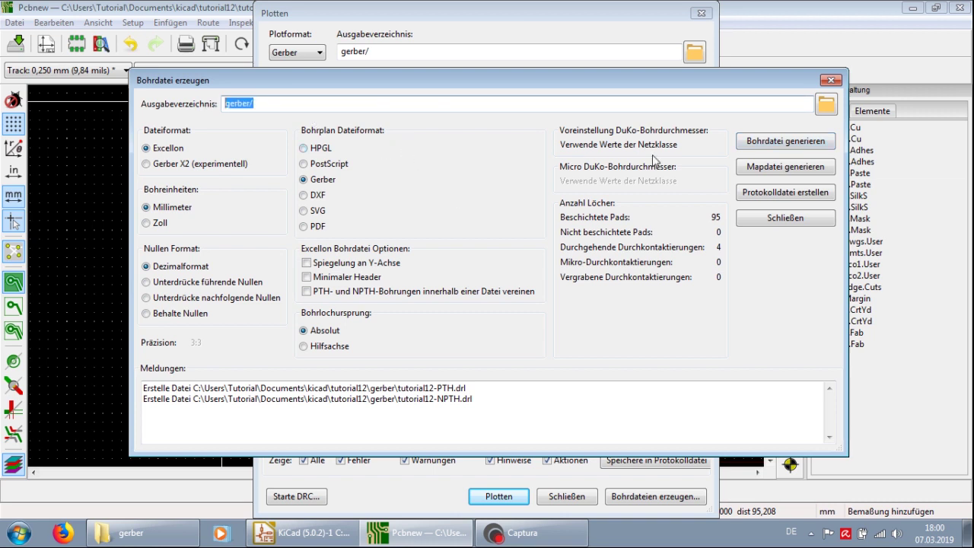
{"action": "left_click", "coordinate": [826, 107]}
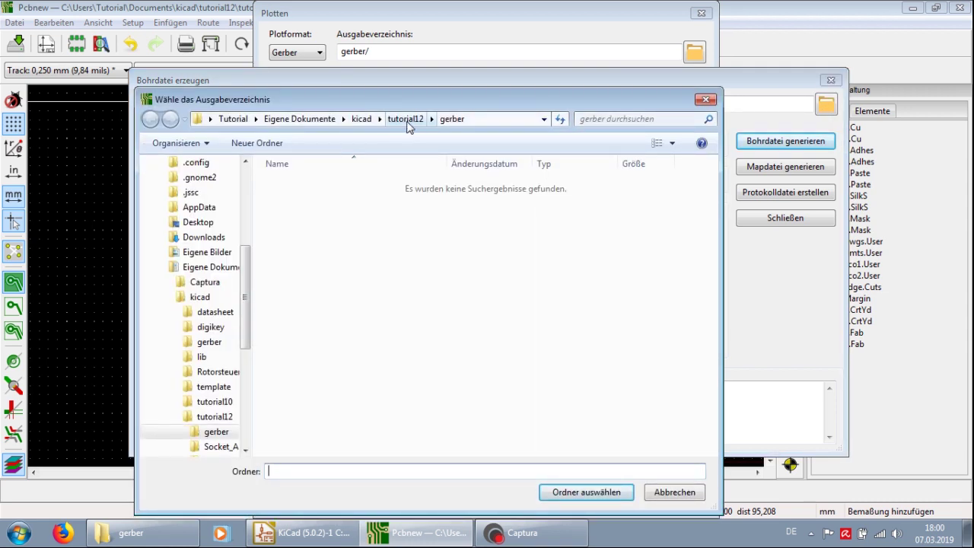
{"action": "left_click", "coordinate": [405, 119]}
{"action": "double_click", "coordinate": [349, 187]}
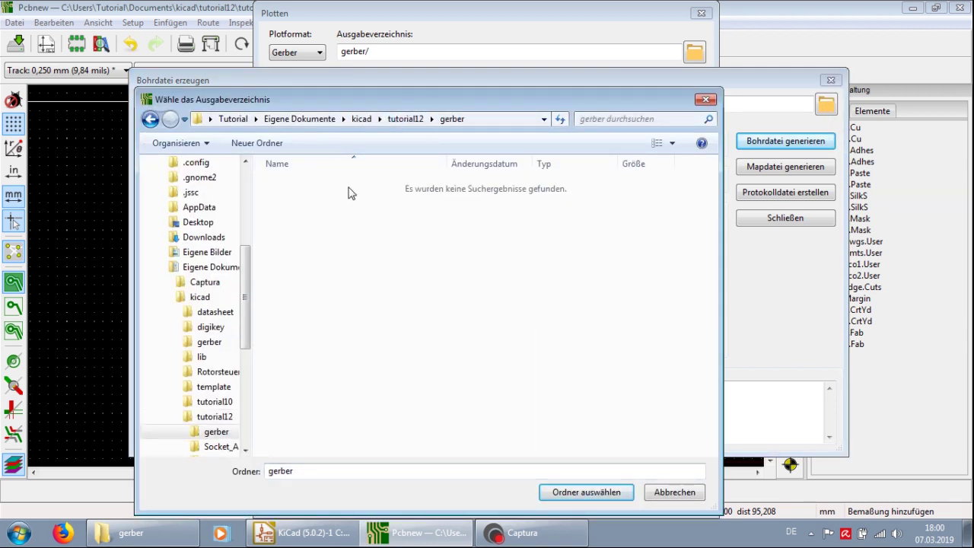
{"action": "left_click", "coordinate": [570, 492]}
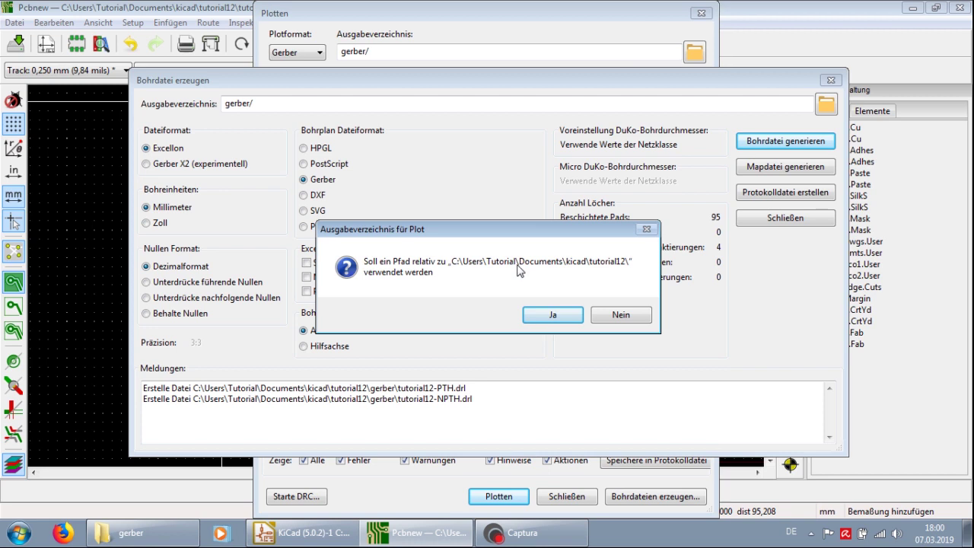
{"action": "left_click", "coordinate": [551, 315]}
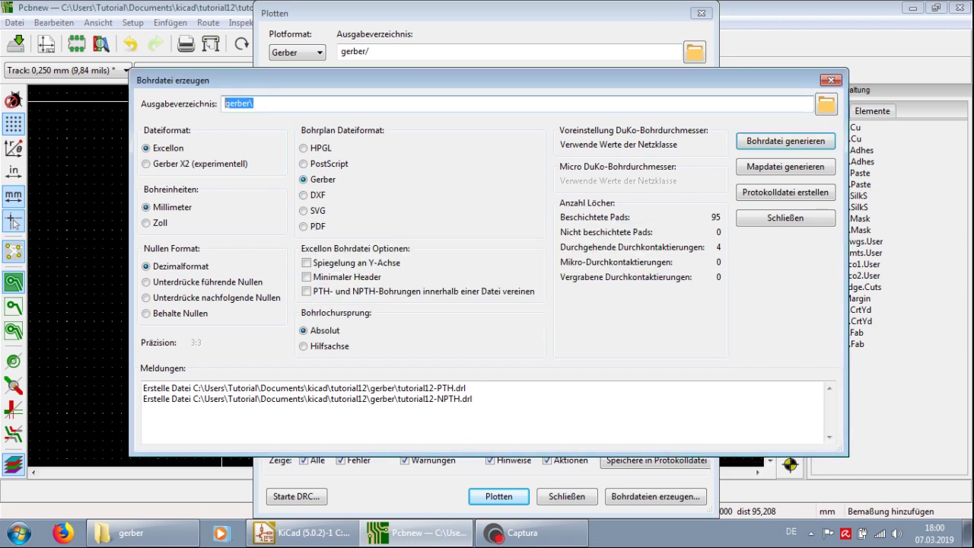
{"action": "key", "text": "End"}
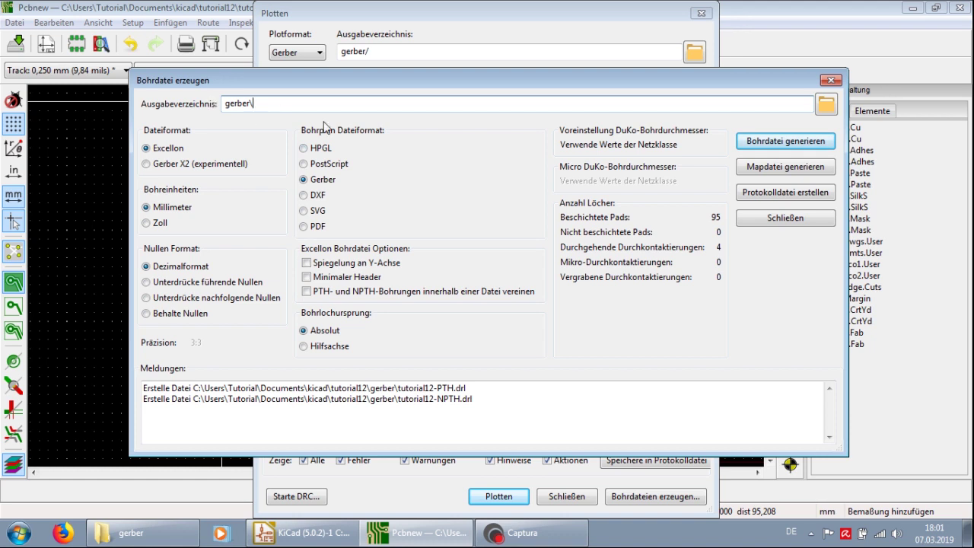
{"action": "left_click", "coordinate": [795, 221]}
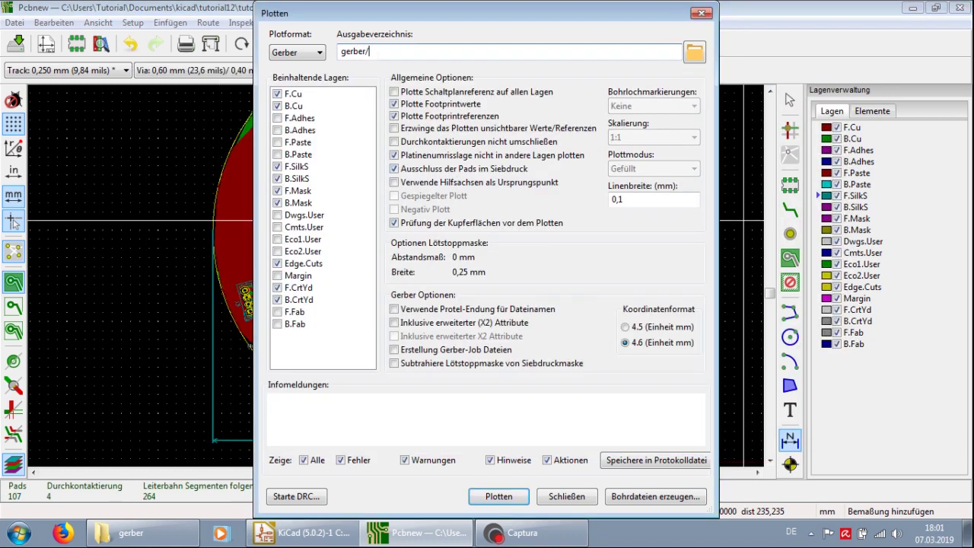
Plot the selected board layers as Gerber files into the gerber/ output directory and close the plot dialog.
{"action": "left_click", "coordinate": [694, 53]}
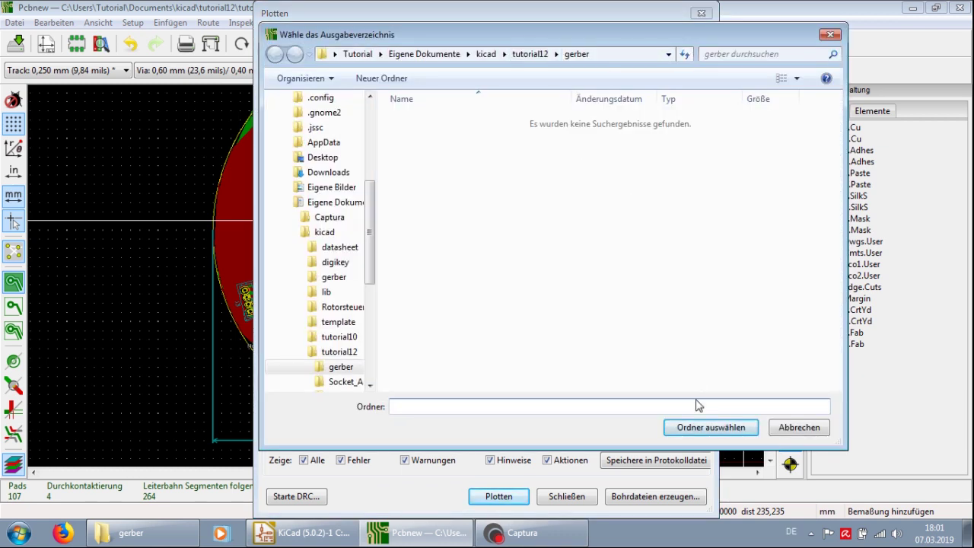
{"action": "left_click", "coordinate": [788, 429]}
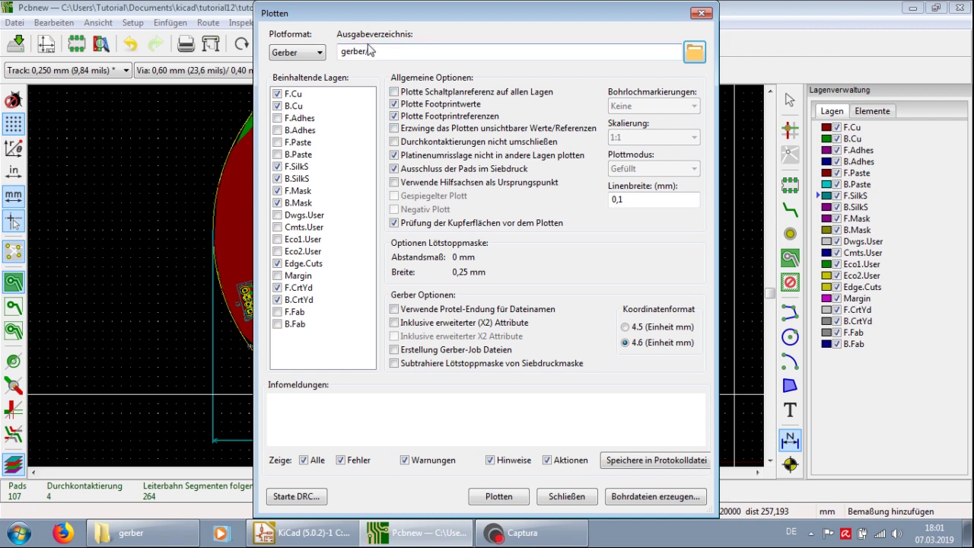
{"action": "left_click", "coordinate": [487, 496]}
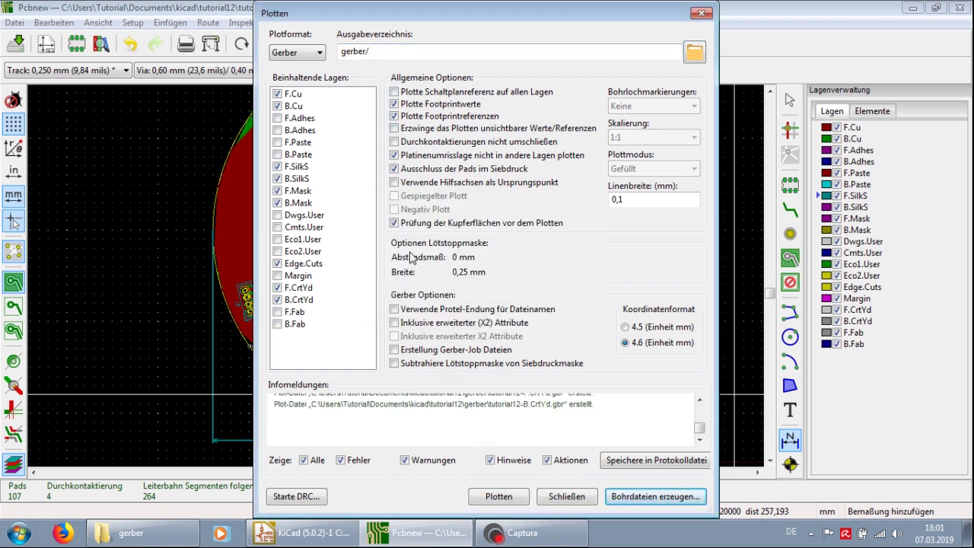
{"action": "left_click", "coordinate": [567, 496]}
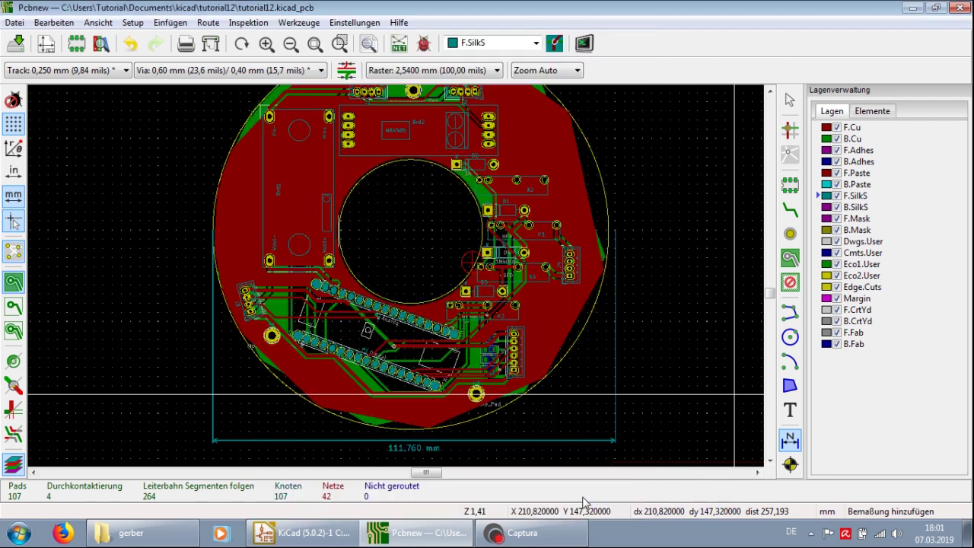
Switch to the gerber folder in Windows Explorer, examine the contents of tutorial12-PTH.drl in Notepad++ and close it.
{"action": "left_click", "coordinate": [911, 9]}
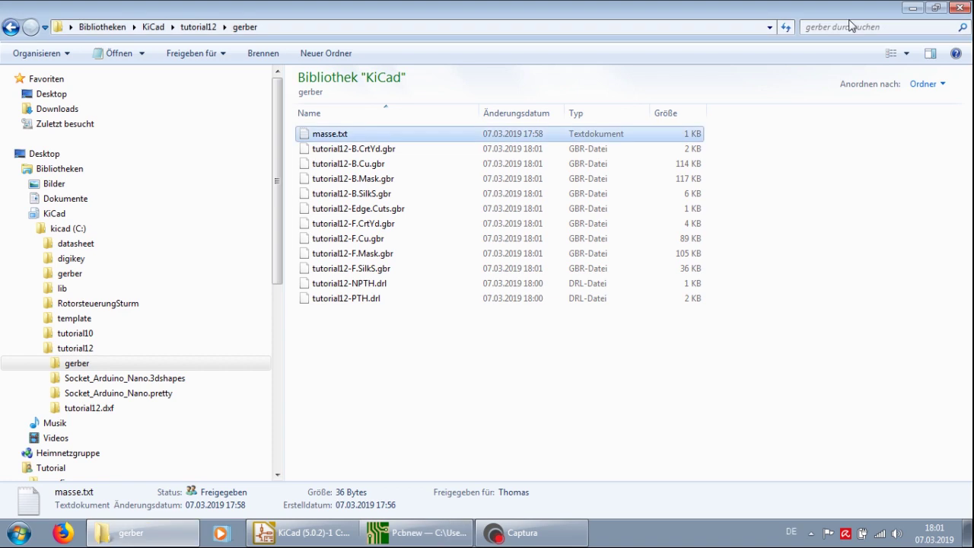
{"action": "left_click", "coordinate": [448, 398]}
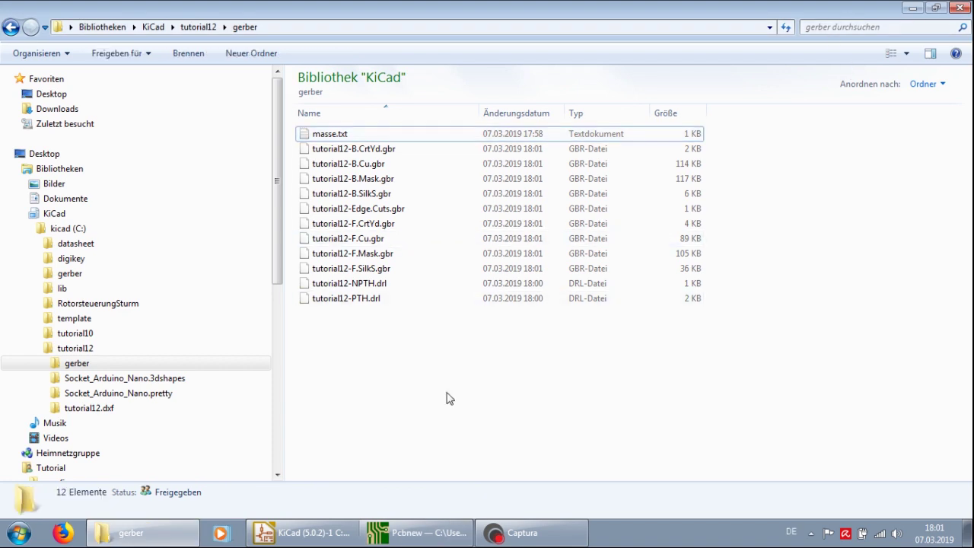
{"action": "left_click", "coordinate": [379, 299]}
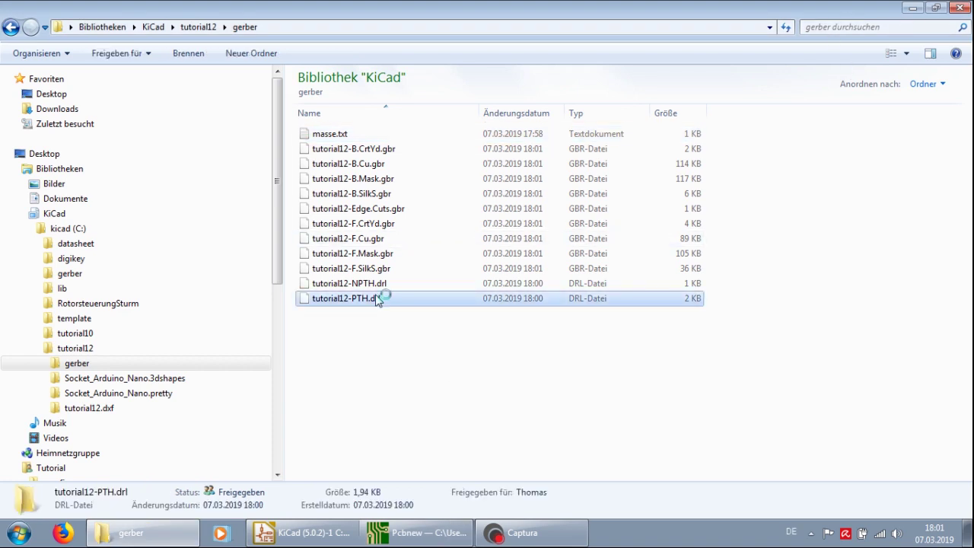
{"action": "right_click", "coordinate": [377, 302]}
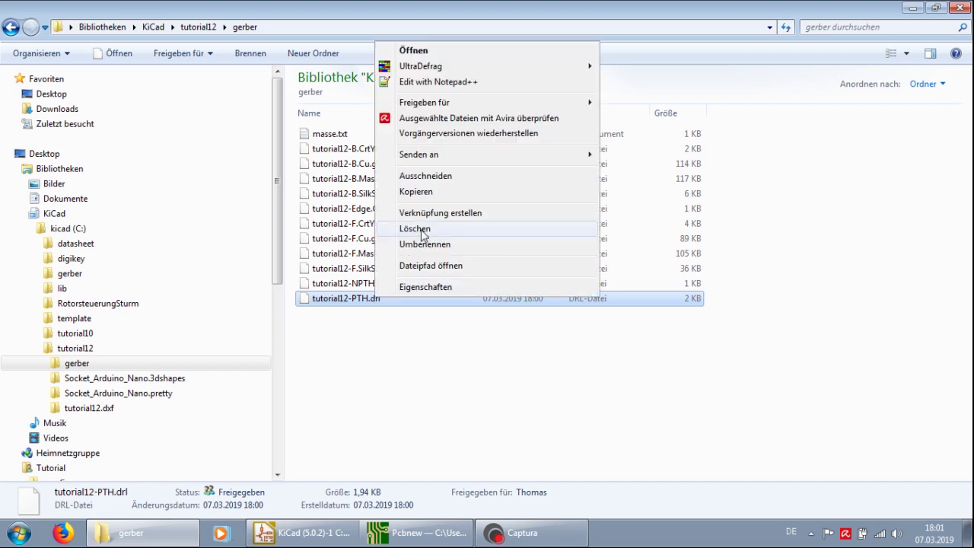
{"action": "left_click", "coordinate": [434, 81]}
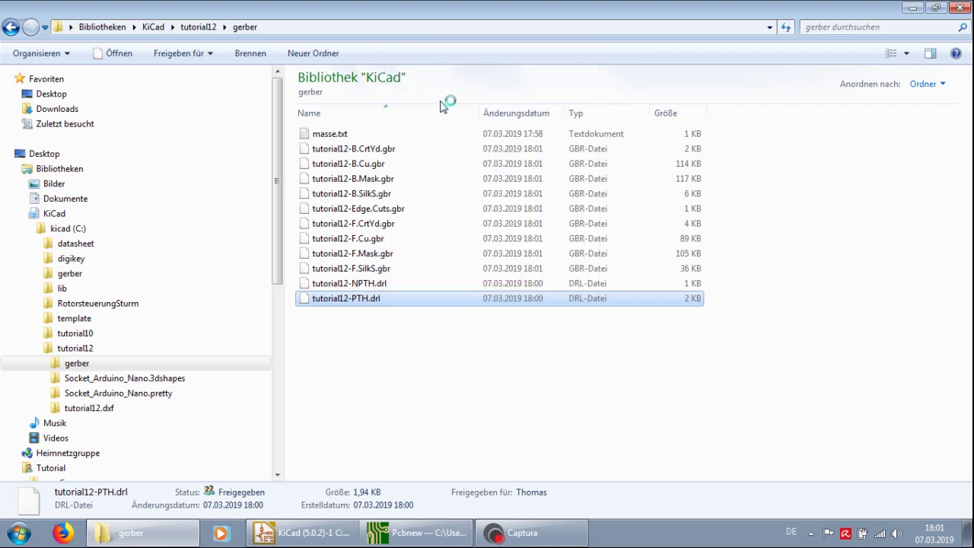
{"action": "scroll", "coordinate": [487, 282], "scroll_direction": "down", "scroll_amount": 3}
{"action": "scroll", "coordinate": [487, 282], "scroll_direction": "up", "scroll_amount": 2}
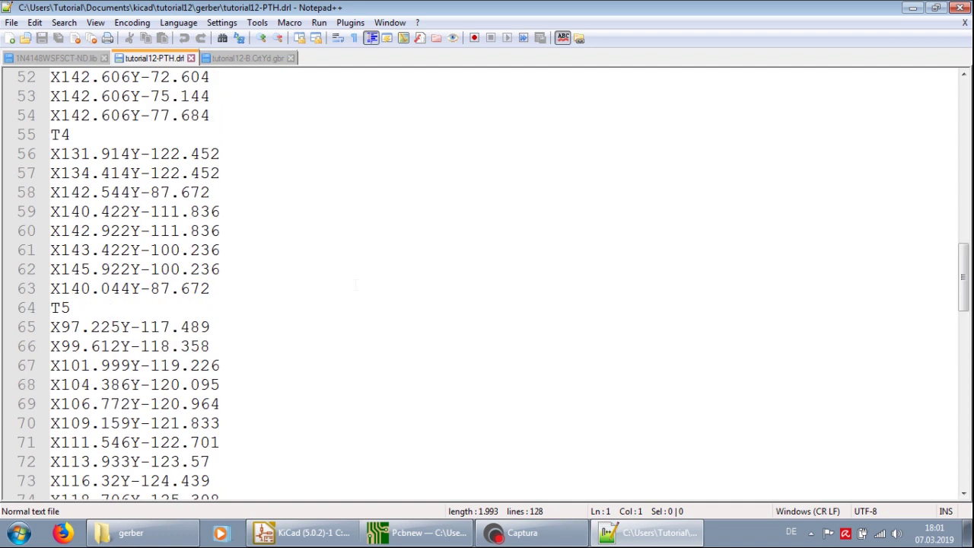
{"action": "left_click", "coordinate": [960, 8]}
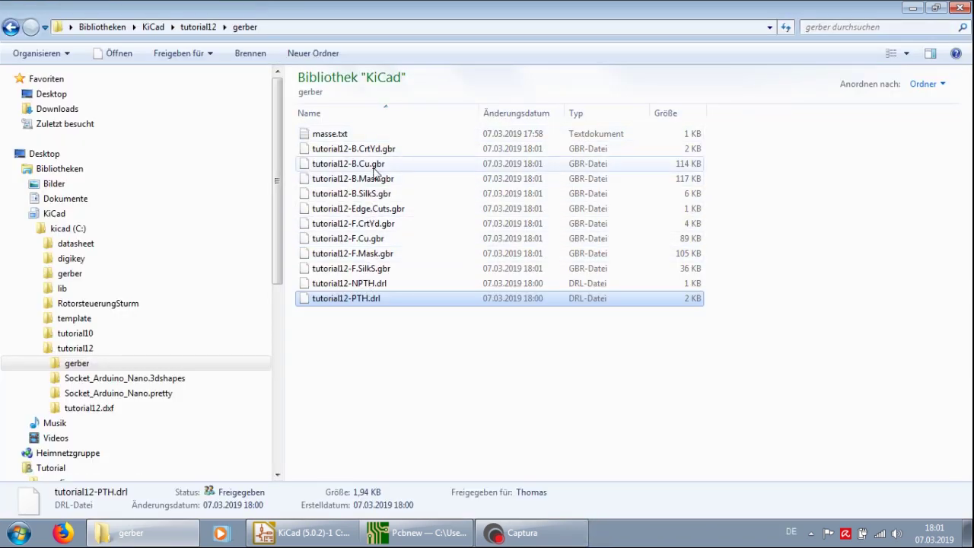
Examine the contents of tutorial12-F.Cu.gbr in Notepad++ and close the editor.
{"action": "left_click", "coordinate": [379, 256]}
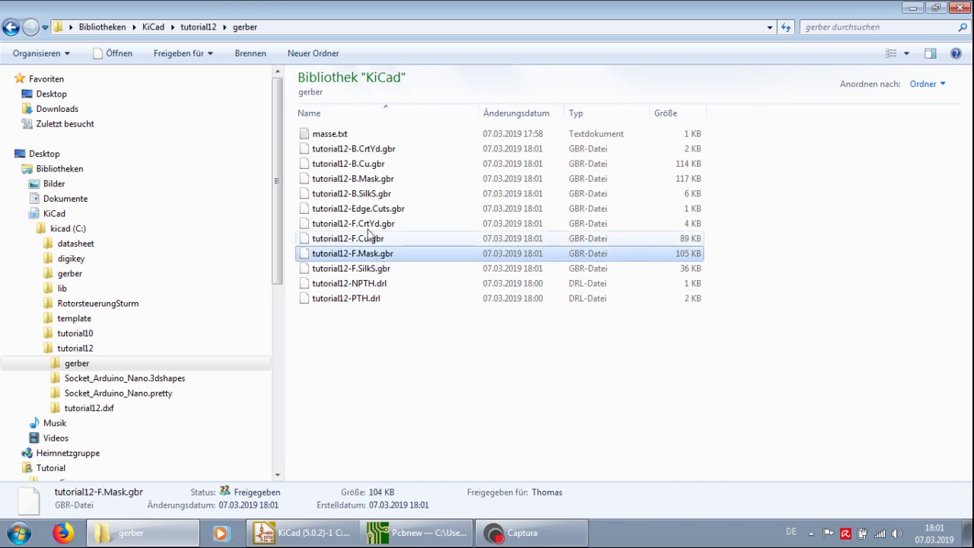
{"action": "left_click", "coordinate": [371, 240]}
{"action": "right_click", "coordinate": [378, 241]}
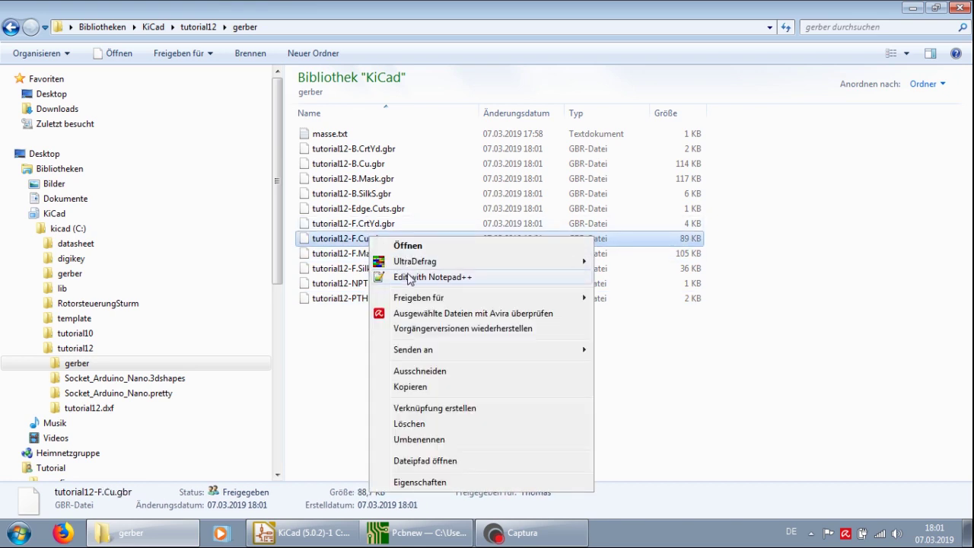
{"action": "left_click", "coordinate": [426, 277]}
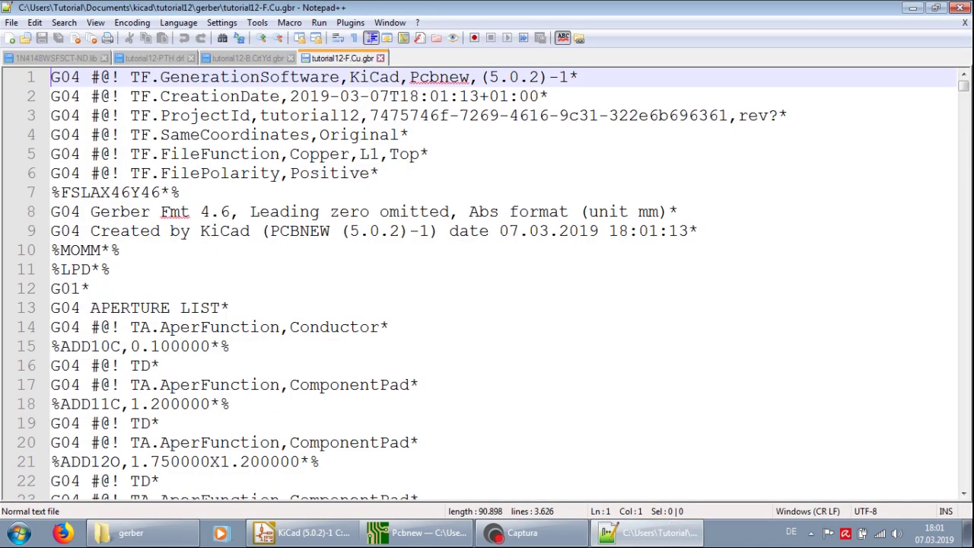
{"action": "scroll", "coordinate": [487, 281], "scroll_direction": "down", "scroll_amount": 7}
{"action": "scroll", "coordinate": [488, 281], "scroll_direction": "down", "scroll_amount": 20}
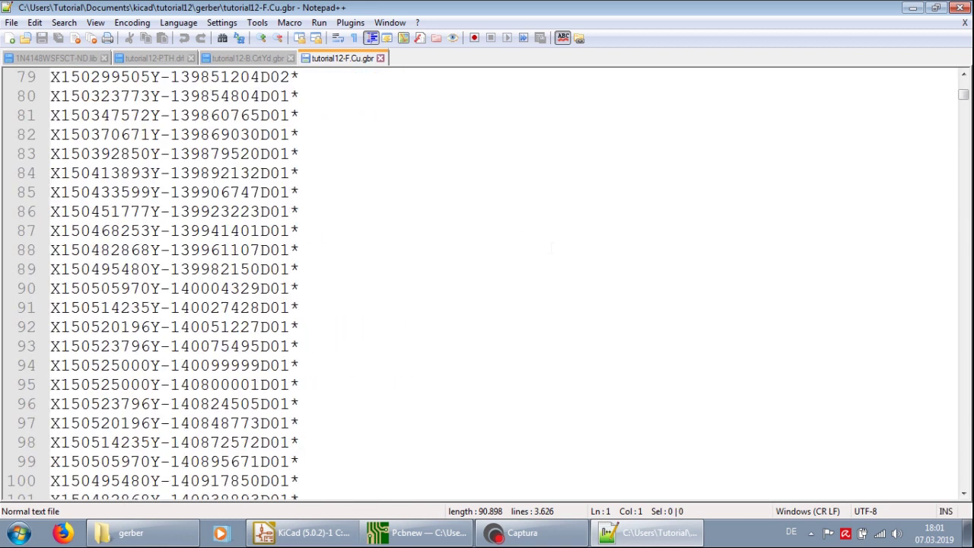
{"action": "left_click", "coordinate": [962, 9]}
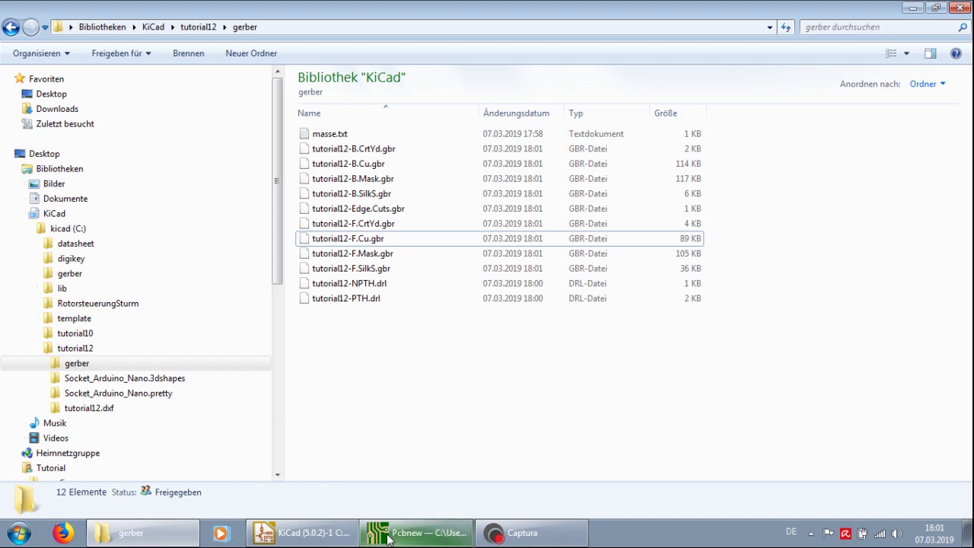
Start GerbView from the KiCad project window and load tutorial12-F.Cu.gbr from the tutorial12 gerber folder.
{"action": "left_click", "coordinate": [300, 533]}
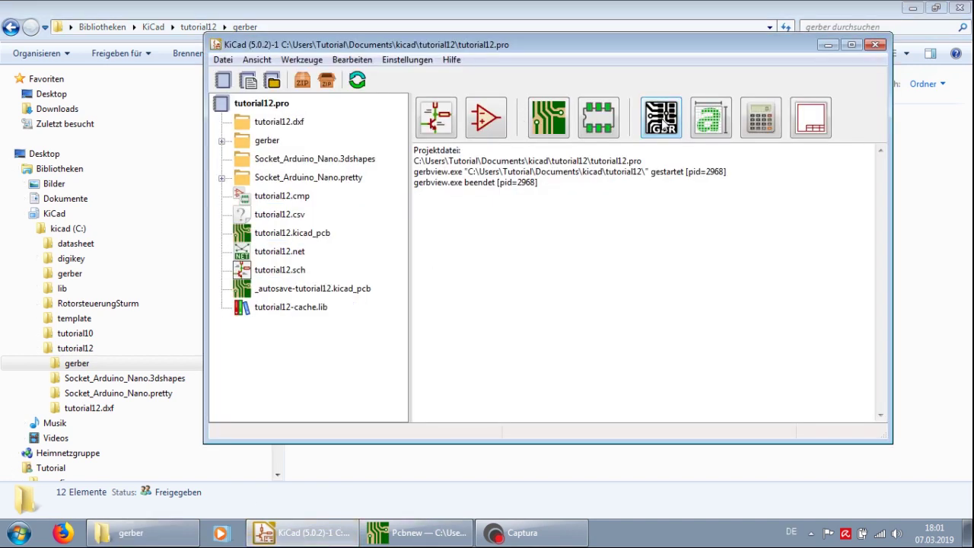
{"action": "left_click", "coordinate": [661, 118]}
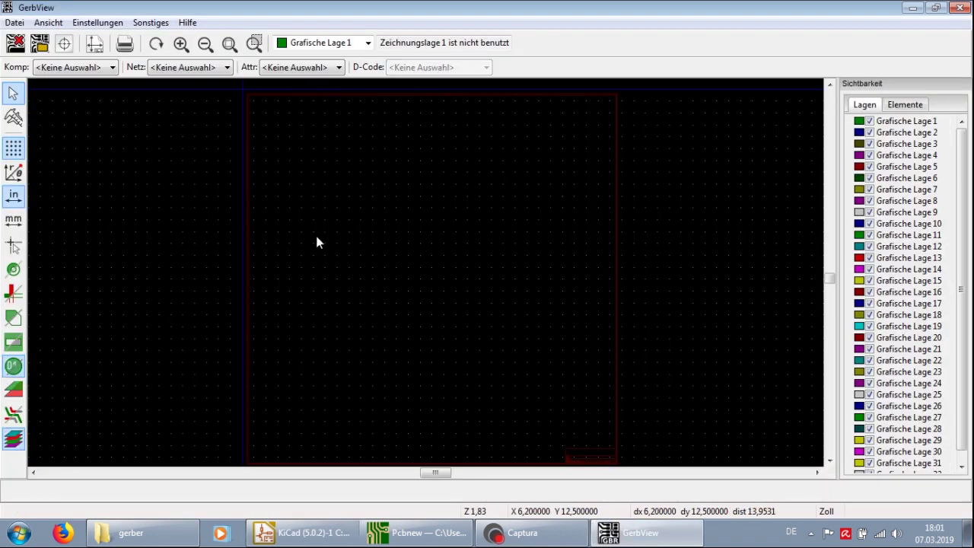
{"action": "left_click", "coordinate": [41, 45]}
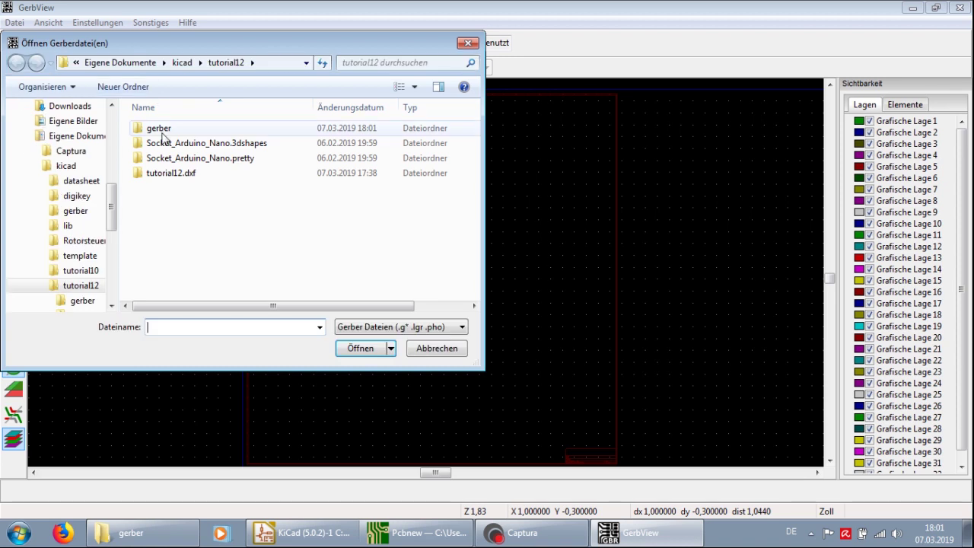
{"action": "double_click", "coordinate": [161, 128]}
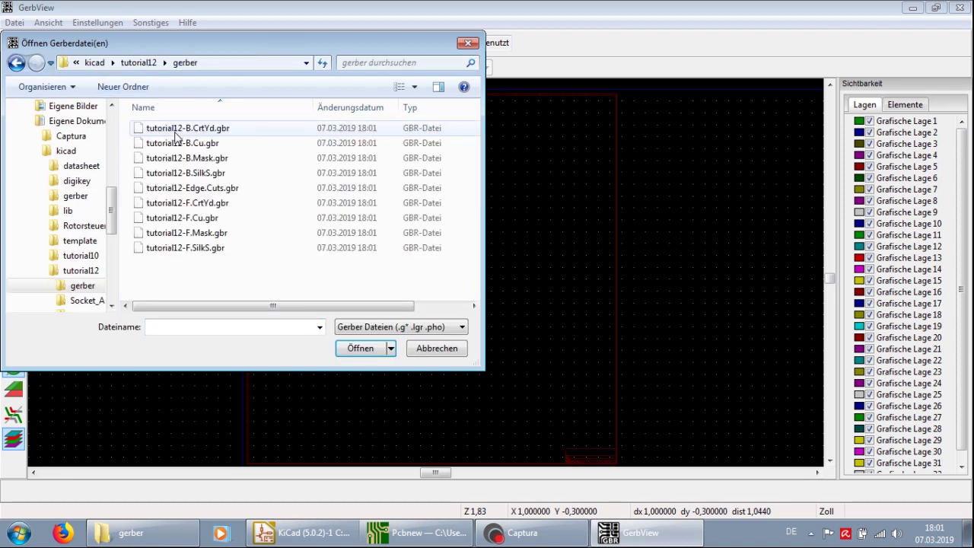
{"action": "left_click", "coordinate": [206, 220]}
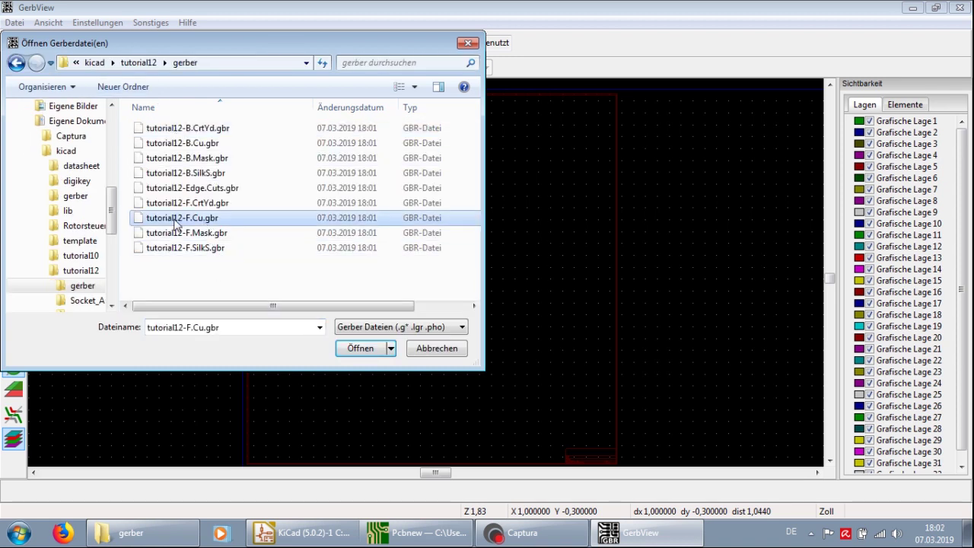
{"action": "left_click", "coordinate": [347, 348]}
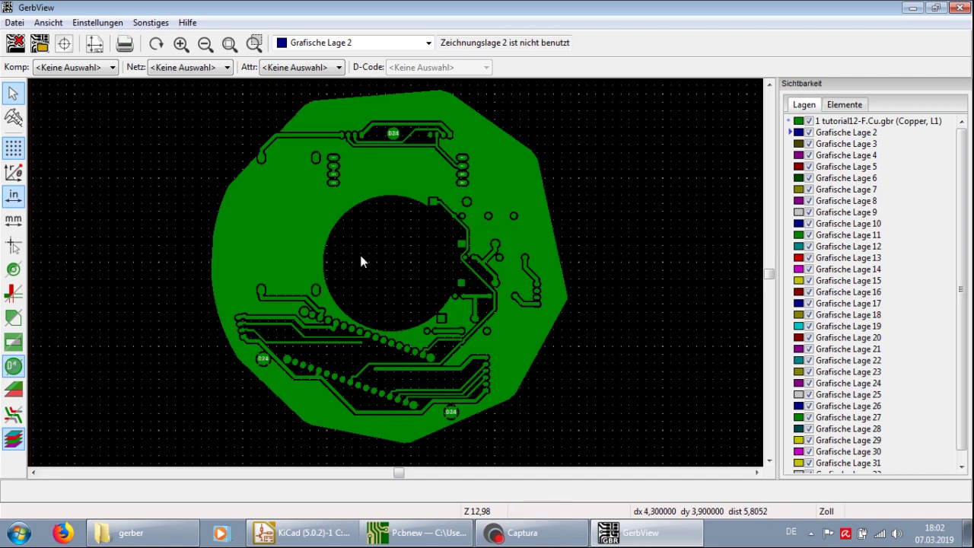
Examine the tracks and pads of the front copper layer up close, then close GerbView and minimise the KiCad project window.
{"action": "scroll", "coordinate": [395, 272], "scroll_direction": "up", "scroll_amount": 4}
{"action": "scroll", "coordinate": [395, 274], "scroll_direction": "up", "scroll_amount": 2}
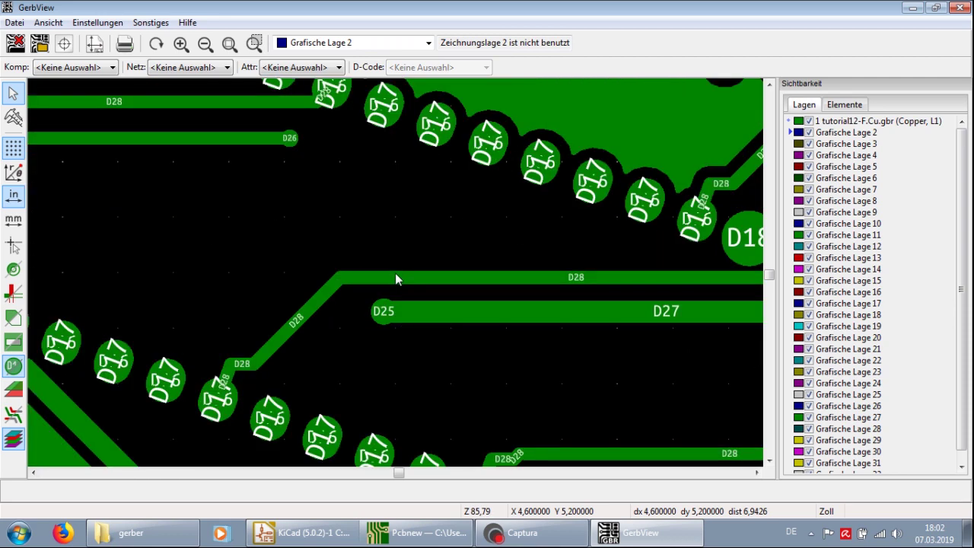
{"action": "scroll", "coordinate": [395, 273], "scroll_direction": "down", "scroll_amount": 3}
{"action": "scroll", "coordinate": [457, 281], "scroll_direction": "down", "scroll_amount": 2}
{"action": "scroll", "coordinate": [404, 276], "scroll_direction": "up", "scroll_amount": 8}
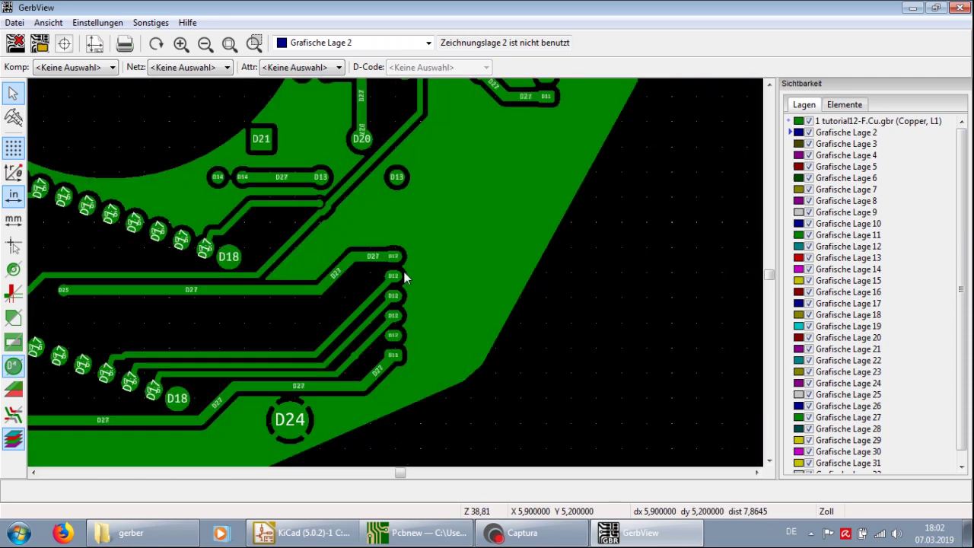
{"action": "scroll", "coordinate": [395, 279], "scroll_direction": "down", "scroll_amount": 12}
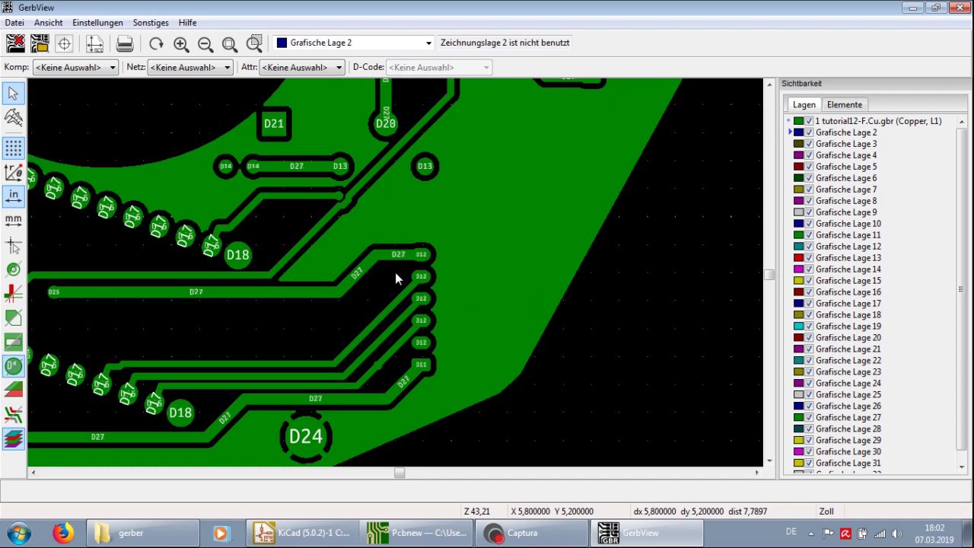
{"action": "scroll", "coordinate": [395, 278], "scroll_direction": "up", "scroll_amount": 7}
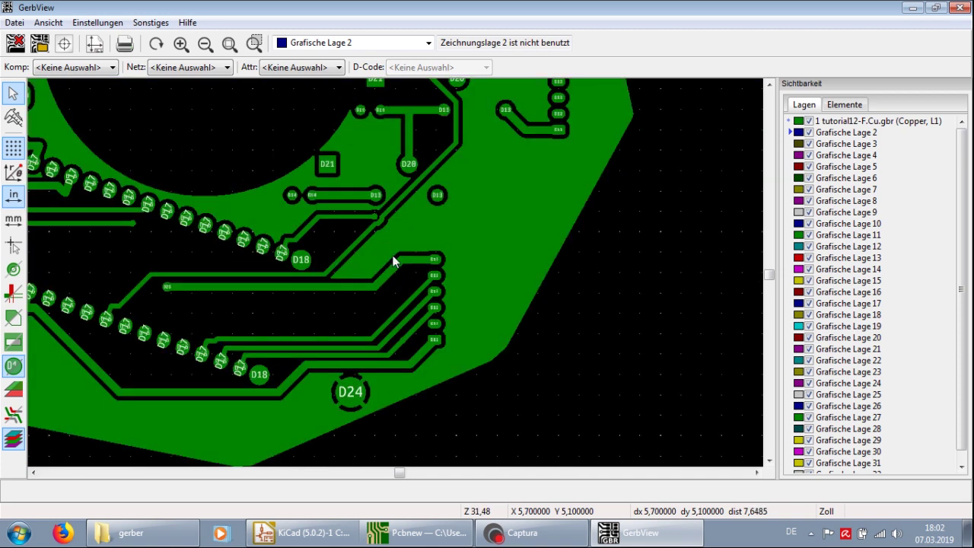
{"action": "scroll", "coordinate": [395, 276], "scroll_direction": "up", "scroll_amount": 6}
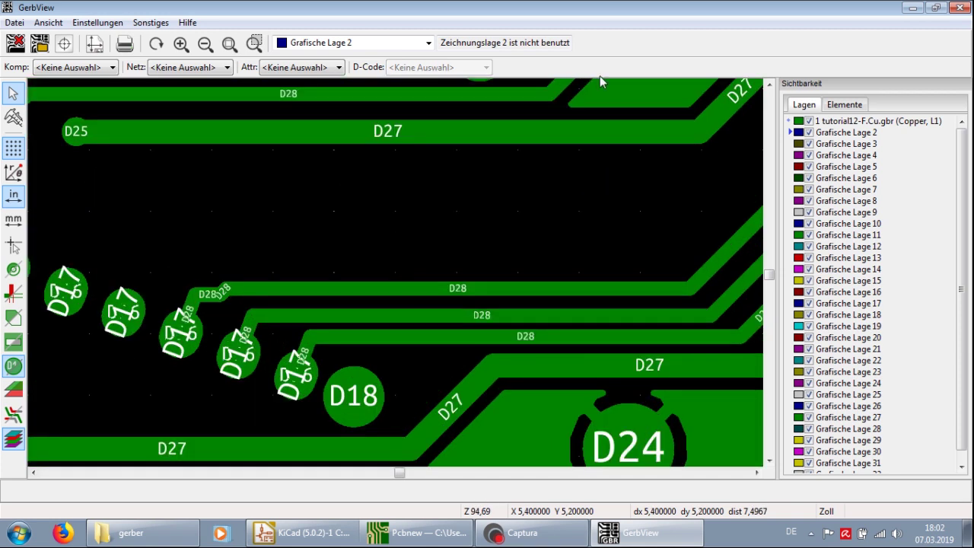
{"action": "left_click", "coordinate": [959, 8]}
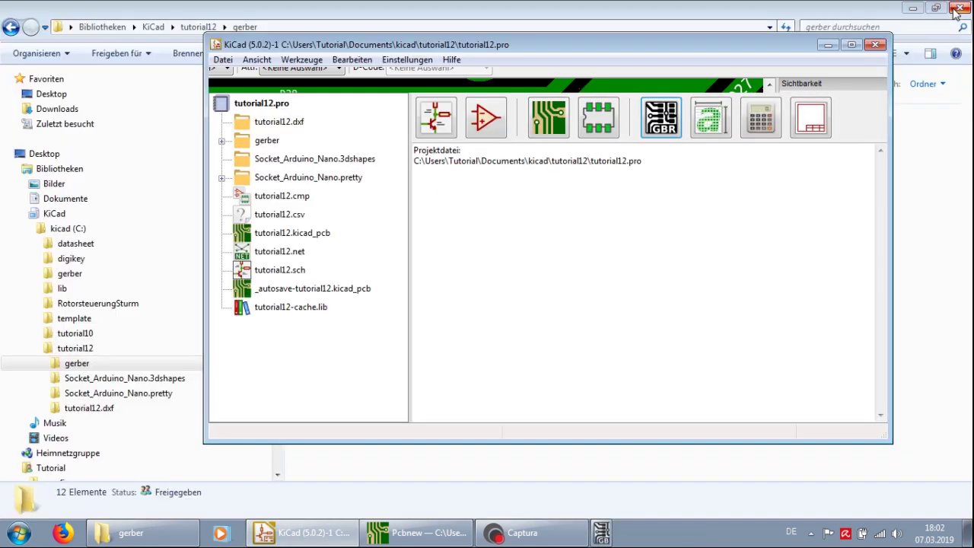
{"action": "left_click", "coordinate": [827, 46]}
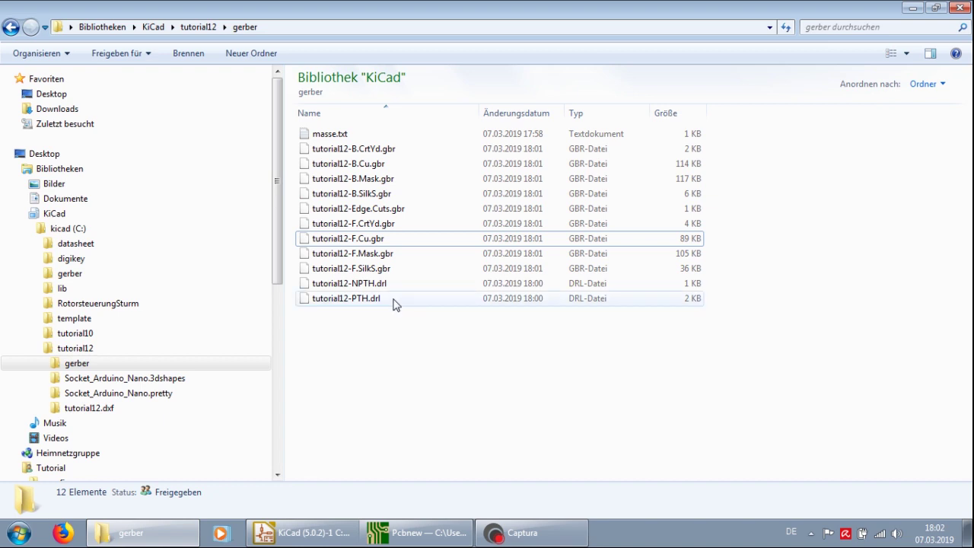
Open masse.txt from the gerber folder, review the board's width, length and layer notes, and close the editor.
{"action": "double_click", "coordinate": [363, 135]}
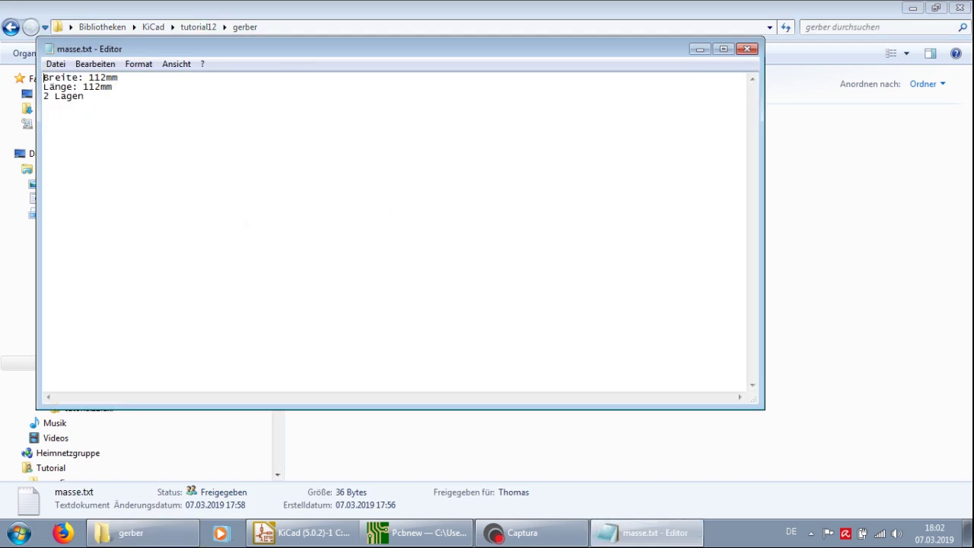
{"action": "key", "text": "ctrl+a"}
{"action": "key", "text": "Right"}
{"action": "left_click", "coordinate": [745, 50]}
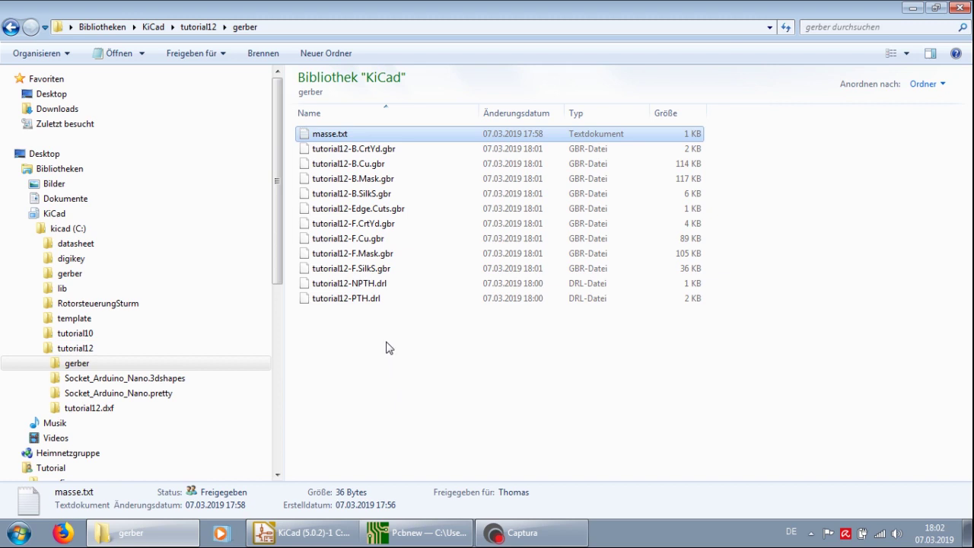
Compress all tutorial12 Gerber and drill files, leaving out masse.txt, into one ZIP archive with the suggested name.
{"action": "left_click", "coordinate": [370, 153]}
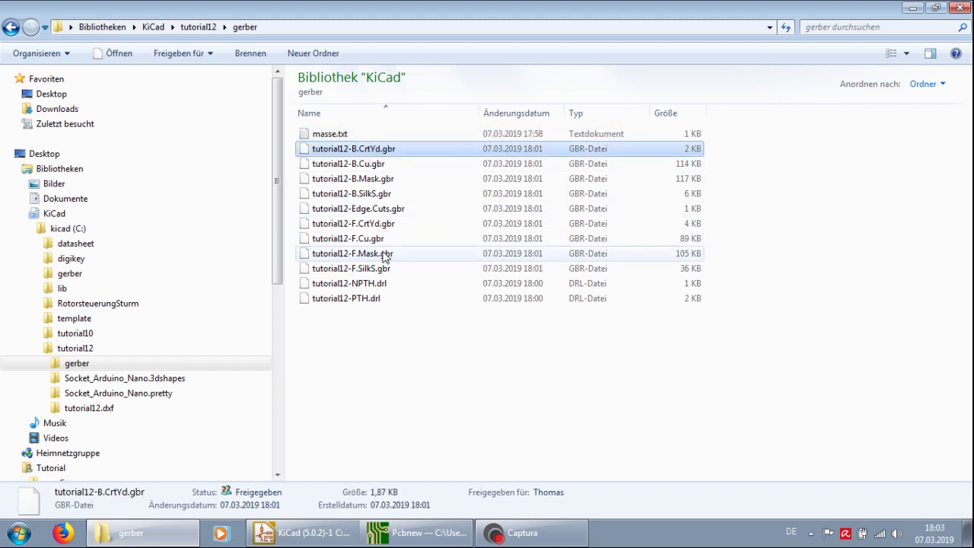
{"action": "left_click", "coordinate": [372, 301], "text": "shift"}
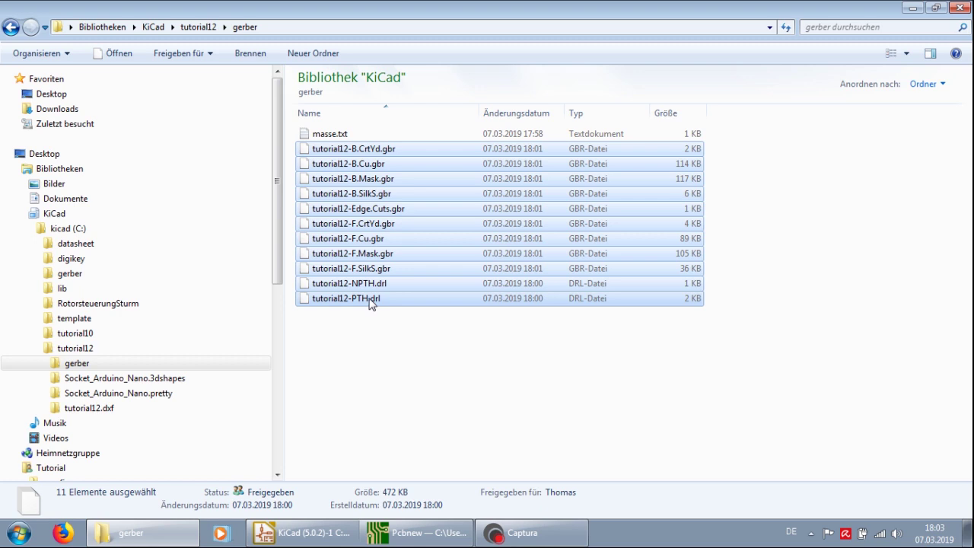
{"action": "right_click", "coordinate": [372, 304]}
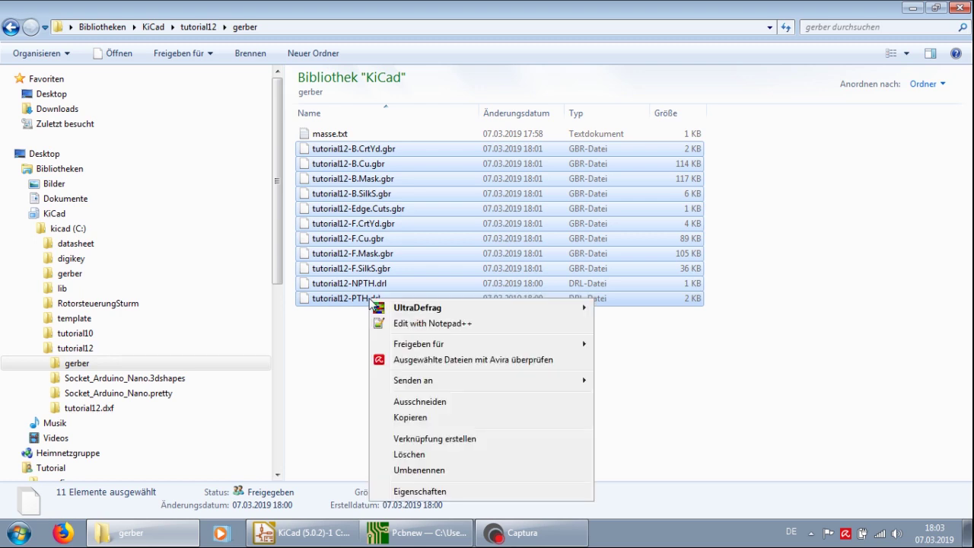
{"action": "mouse_move", "coordinate": [436, 390]}
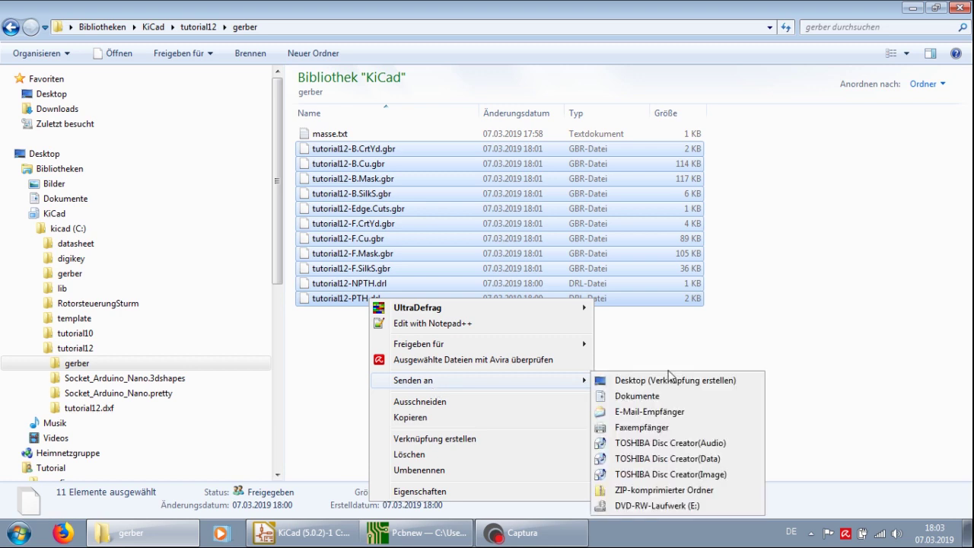
{"action": "left_click", "coordinate": [658, 492]}
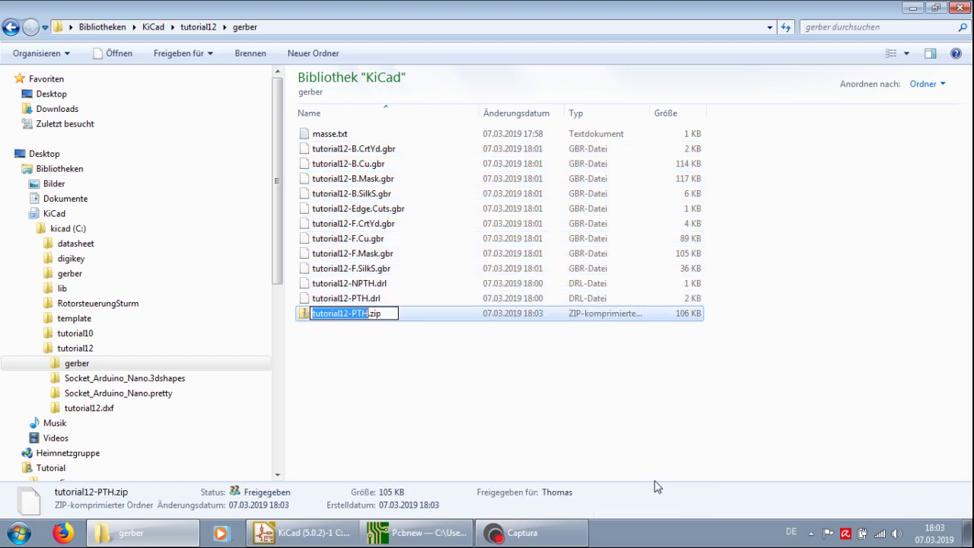
{"action": "key", "text": "Return"}
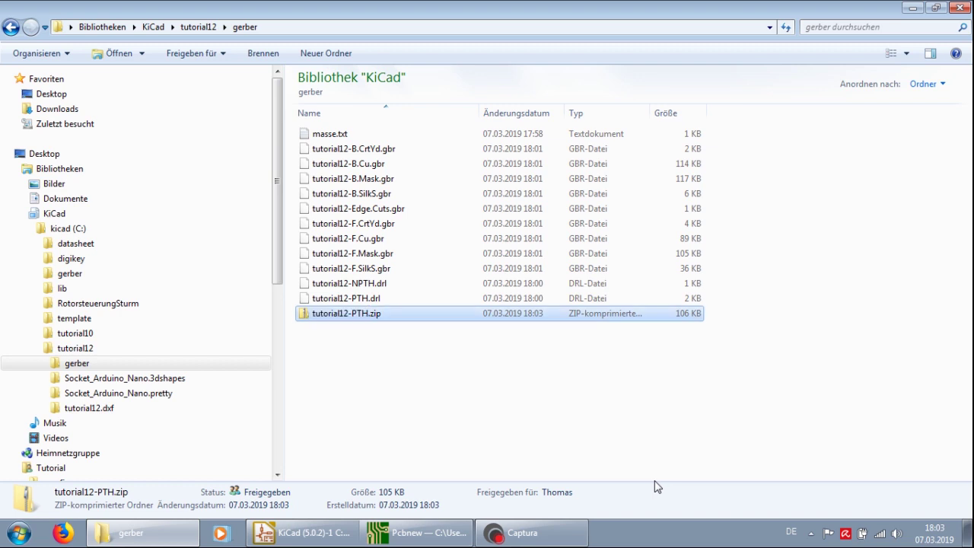
Rename the ZIP archive in the gerber folder to tutorial12.zip and select it.
{"action": "left_click", "coordinate": [347, 317]}
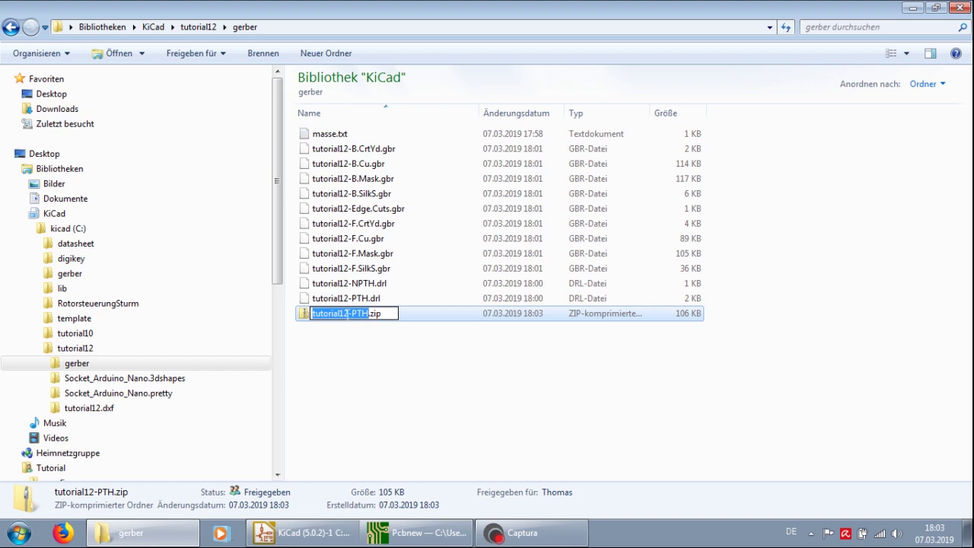
{"action": "left_click", "coordinate": [348, 314]}
{"action": "key", "text": "Delete"}
{"action": "key", "text": "Delete"}
{"action": "key", "text": "Delete"}
{"action": "key", "text": "Delete"}
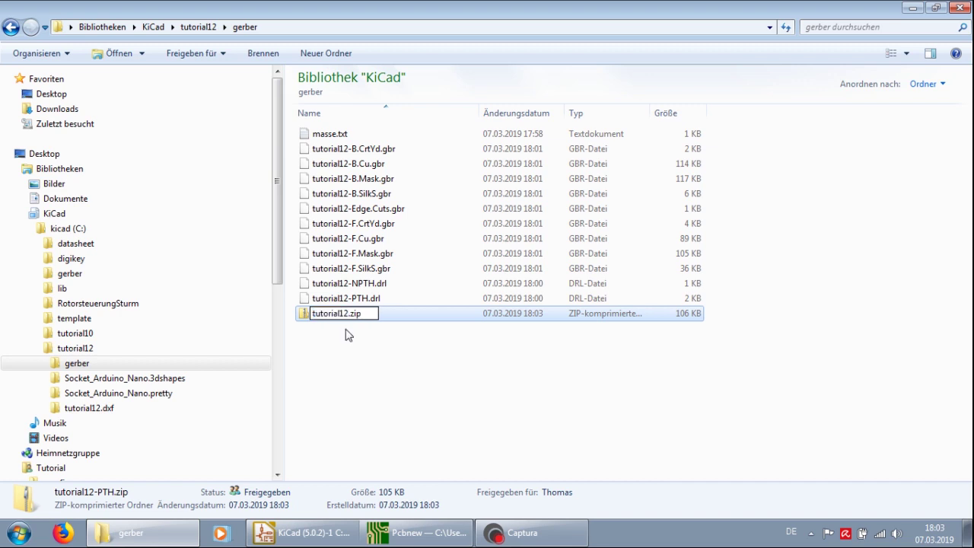
{"action": "left_click", "coordinate": [350, 372]}
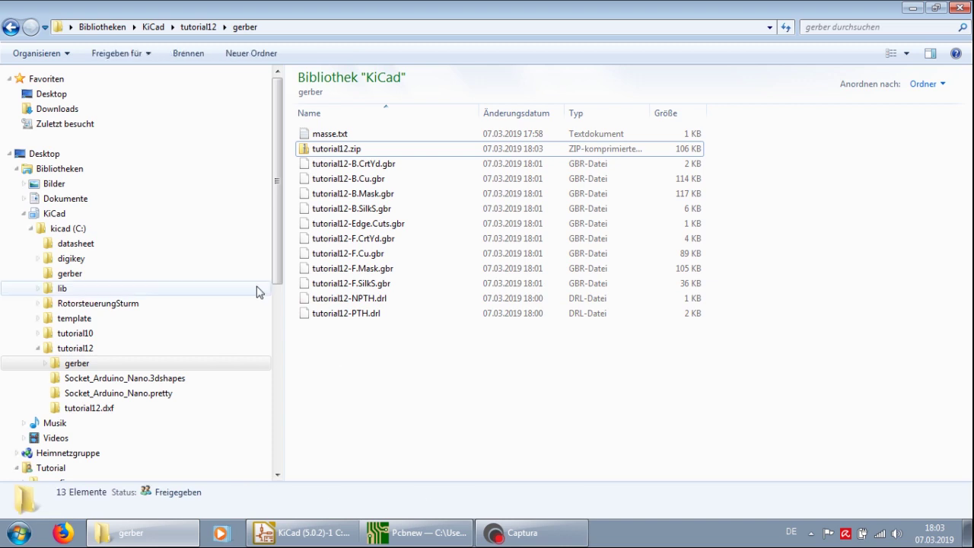
{"action": "left_click", "coordinate": [381, 150]}
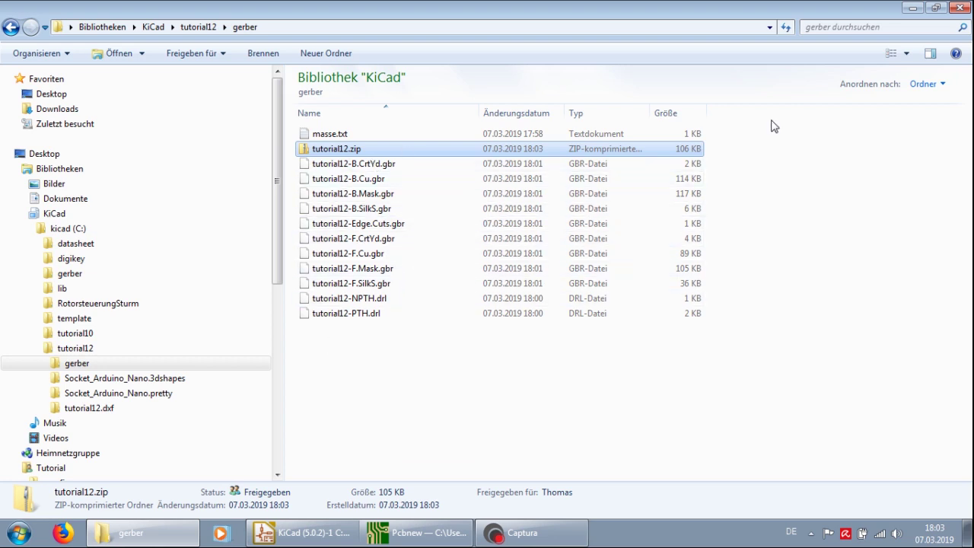
Switch to Pcbnew and hide the filled areas of the board's copper zones.
{"action": "left_click", "coordinate": [912, 9]}
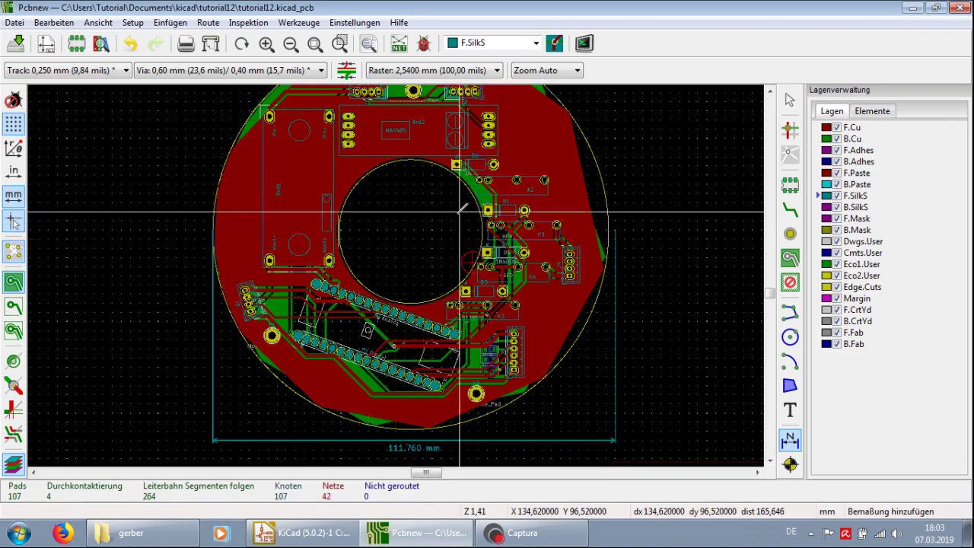
{"action": "left_click", "coordinate": [13, 307]}
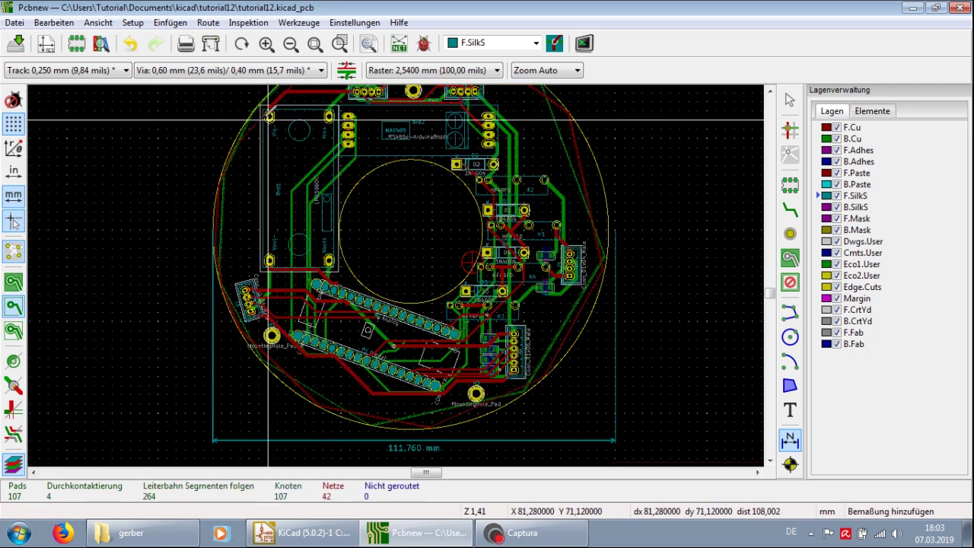
Plot the selected board layers in PDF format into the gerber/ directory, close the plot dialog and show the gerber folder.
{"action": "left_click", "coordinate": [211, 46]}
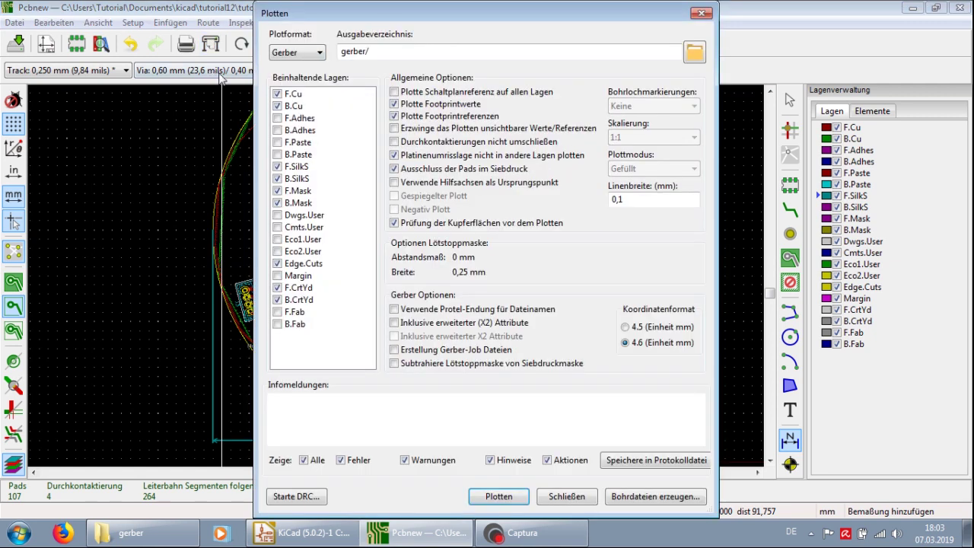
{"action": "left_click", "coordinate": [324, 54]}
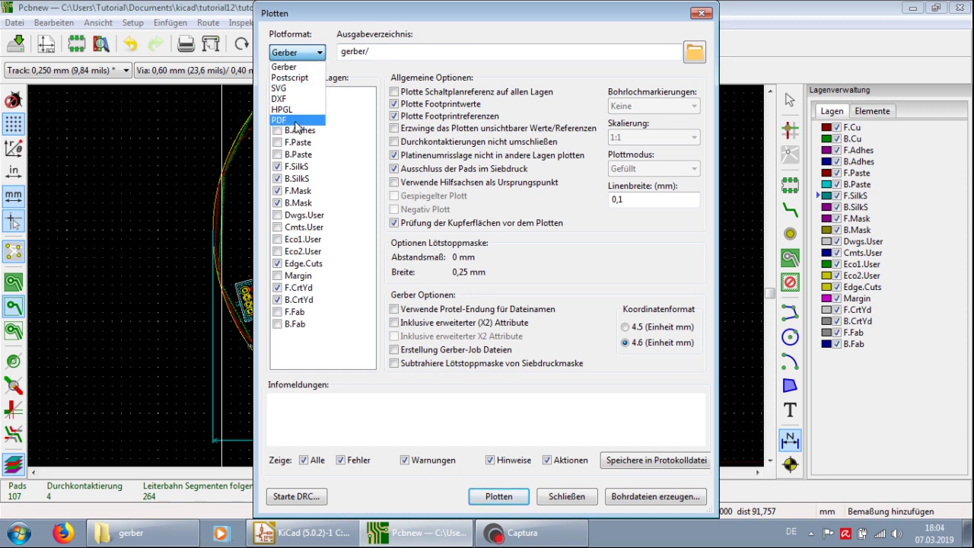
{"action": "left_click", "coordinate": [297, 120]}
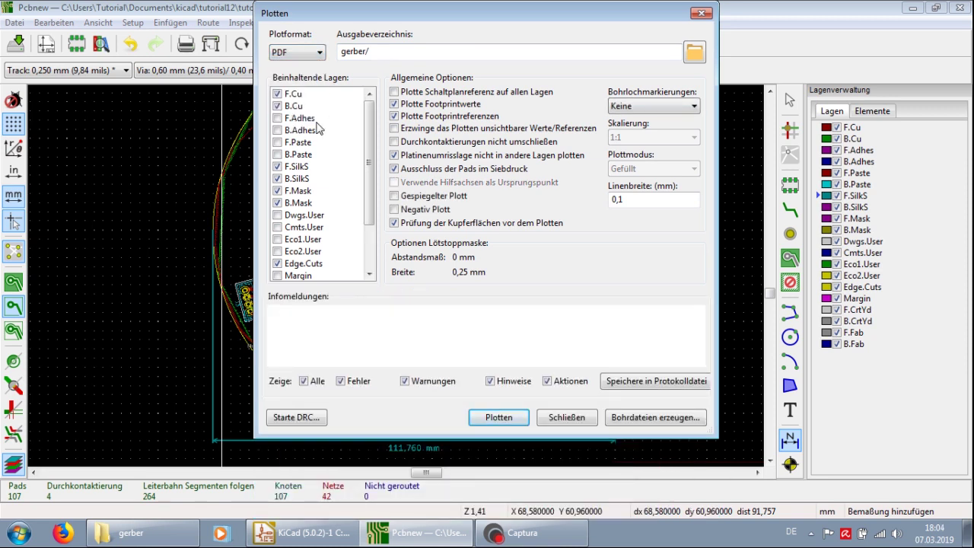
{"action": "left_click", "coordinate": [277, 203]}
{"action": "left_click", "coordinate": [486, 424]}
{"action": "scroll", "coordinate": [335, 244], "scroll_direction": "down", "scroll_amount": 2}
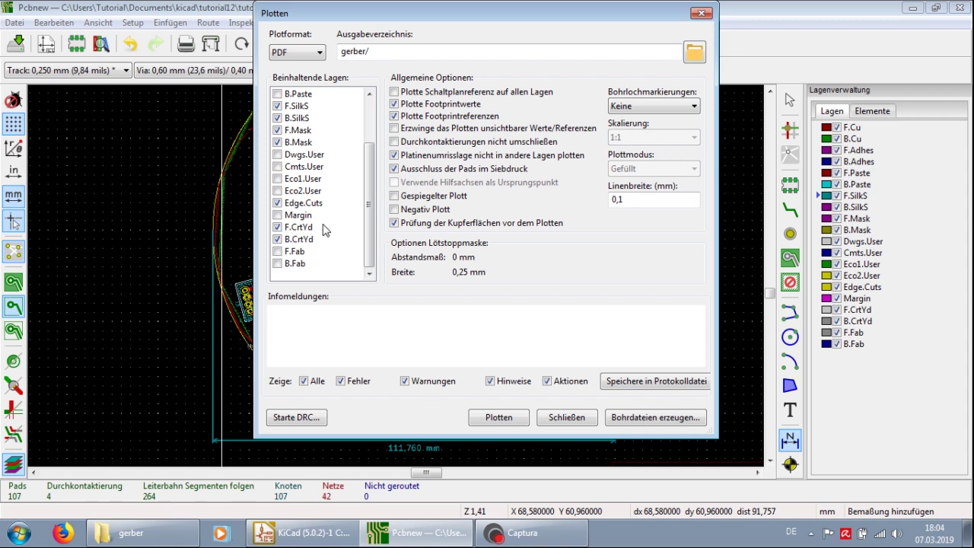
{"action": "left_click", "coordinate": [495, 423]}
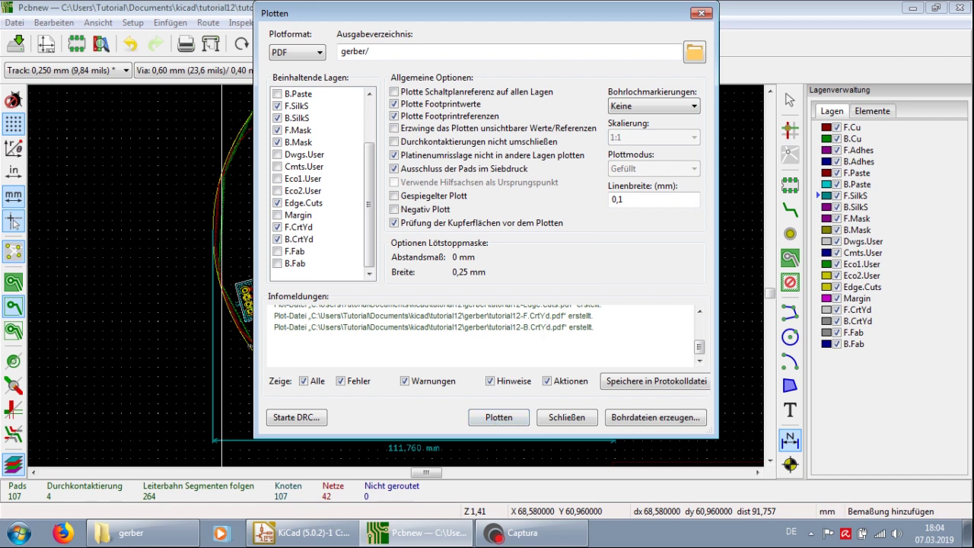
{"action": "left_click", "coordinate": [560, 423]}
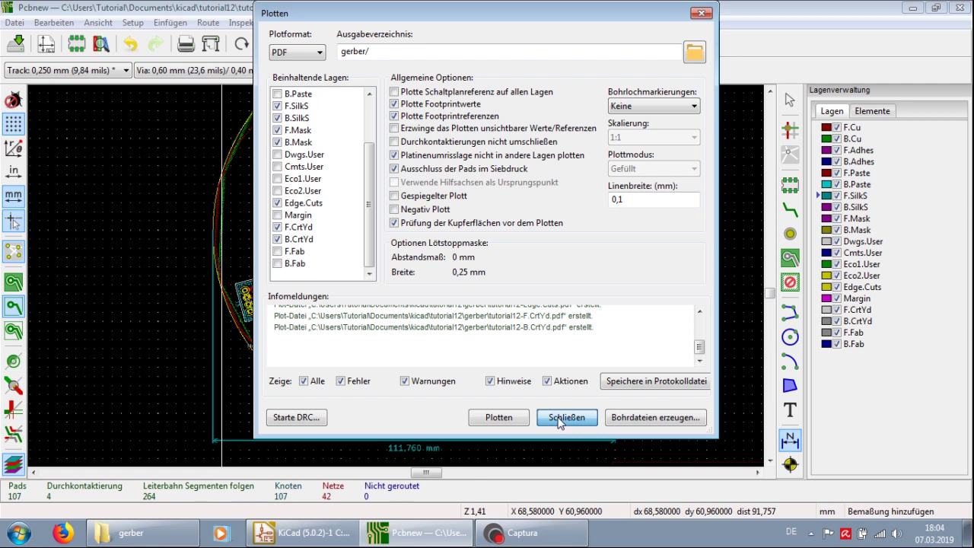
{"action": "left_click", "coordinate": [559, 423]}
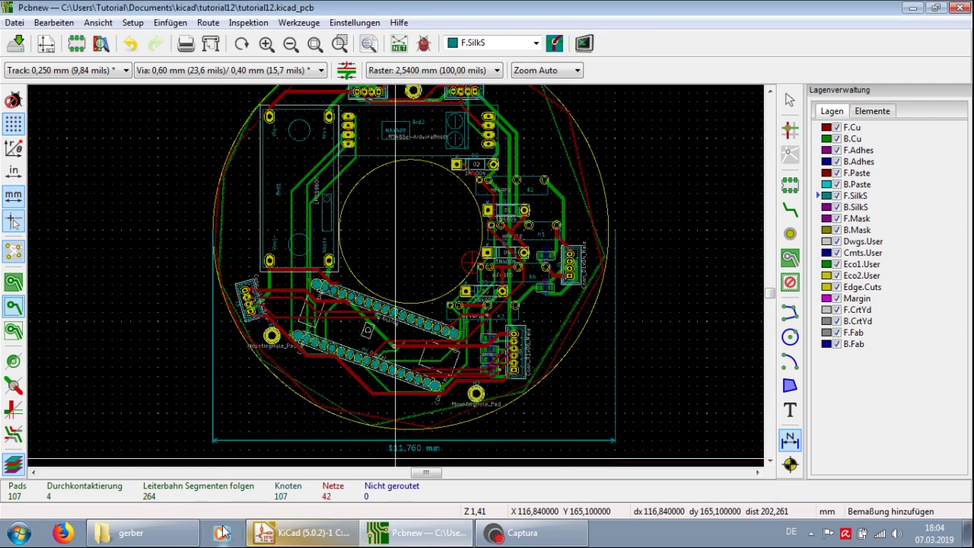
{"action": "left_click", "coordinate": [153, 537]}
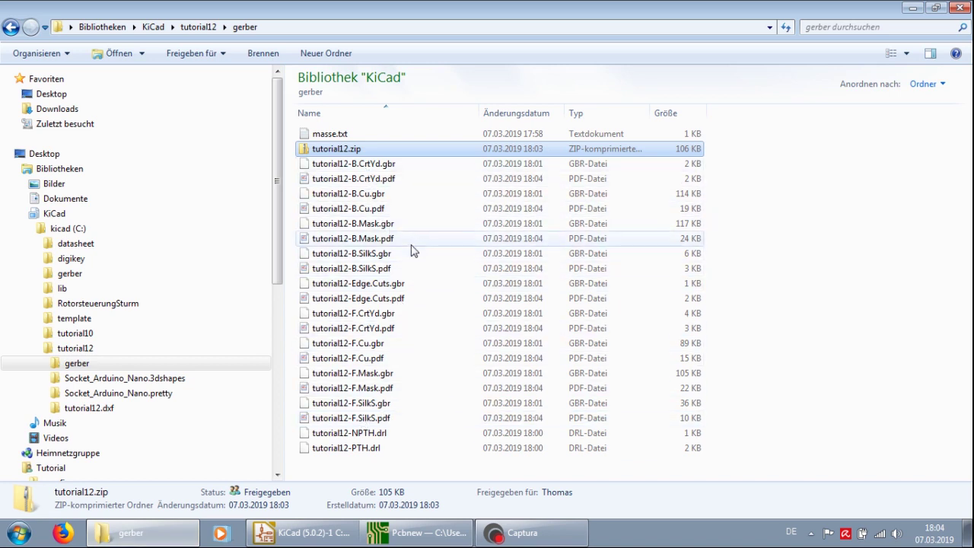
{"action": "left_click", "coordinate": [368, 347]}
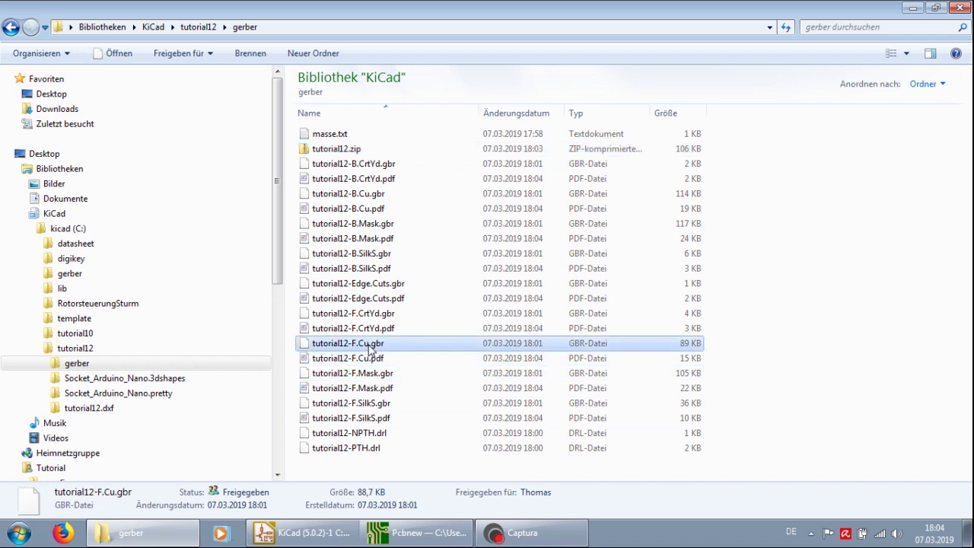
{"action": "double_click", "coordinate": [371, 347]}
{"action": "left_click", "coordinate": [542, 332]}
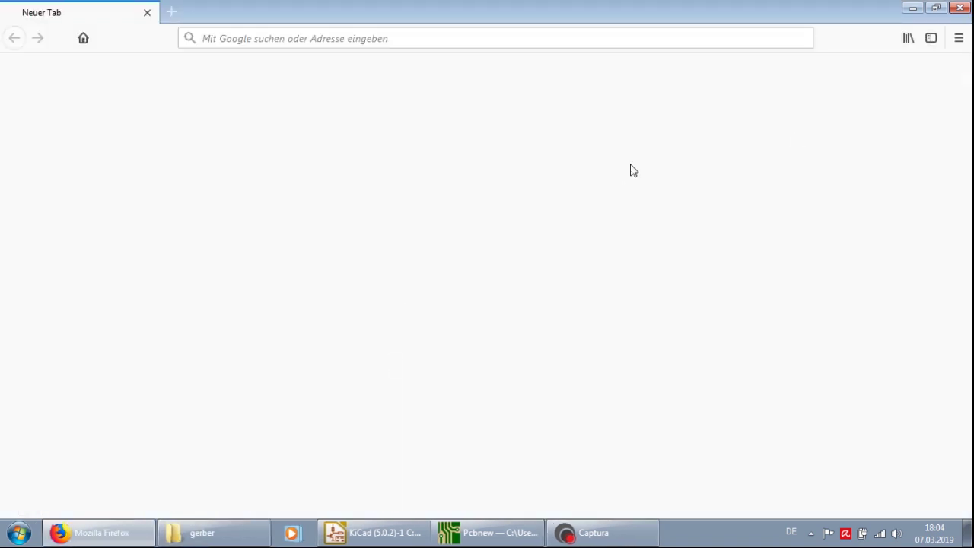
{"action": "left_click", "coordinate": [960, 7]}
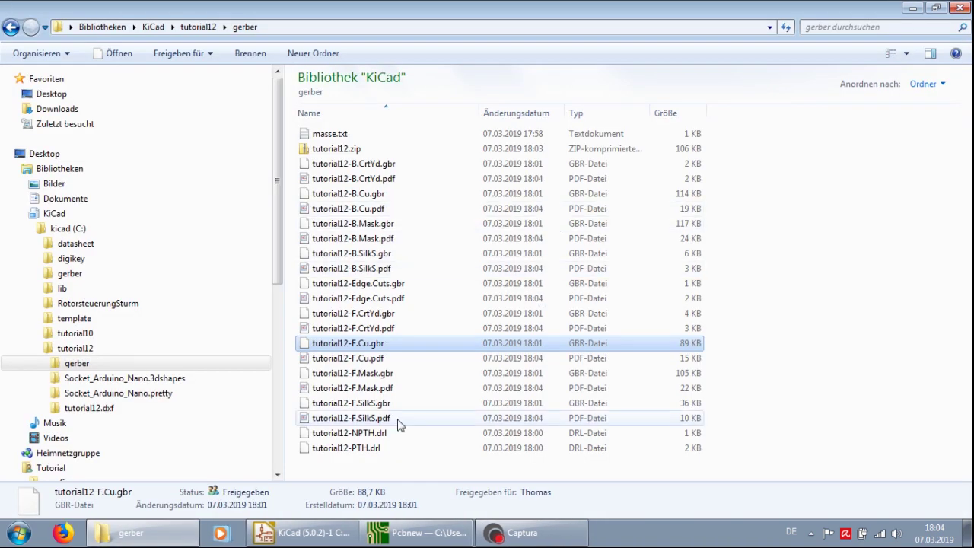
Open tutorial12-F.Cu.pdf from the gerber folder, maximize the viewer window and inspect the front copper plot.
{"action": "double_click", "coordinate": [376, 362]}
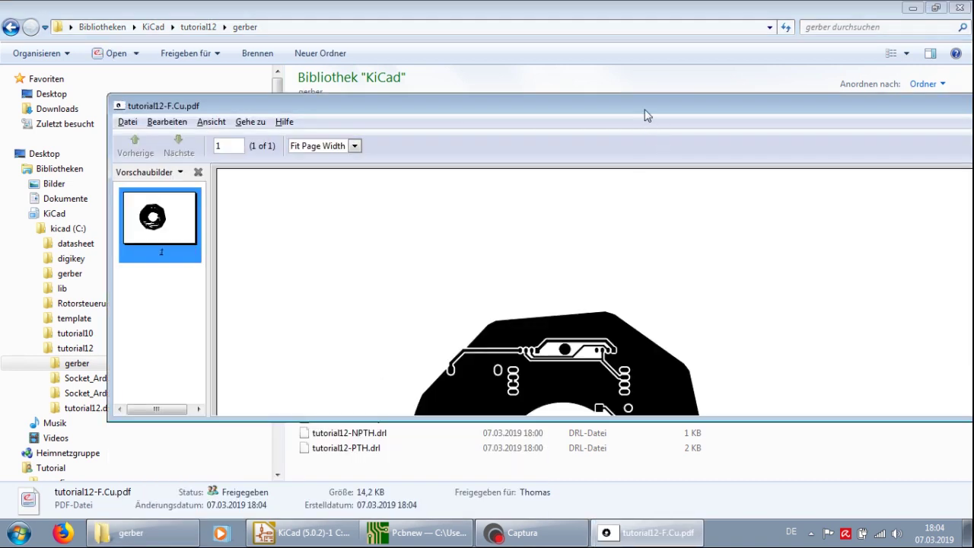
{"action": "double_click", "coordinate": [645, 108]}
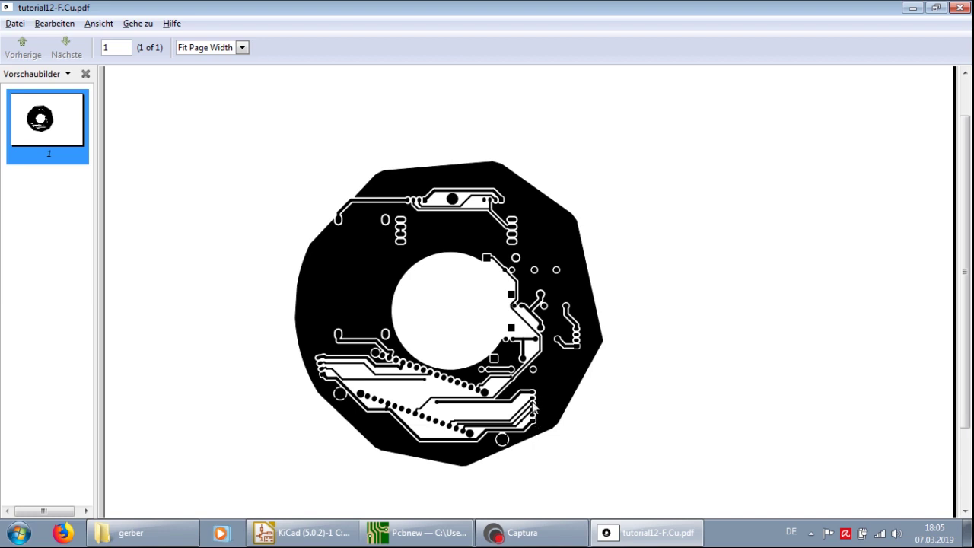
{"action": "scroll", "coordinate": [533, 409], "scroll_direction": "up", "scroll_amount": 2}
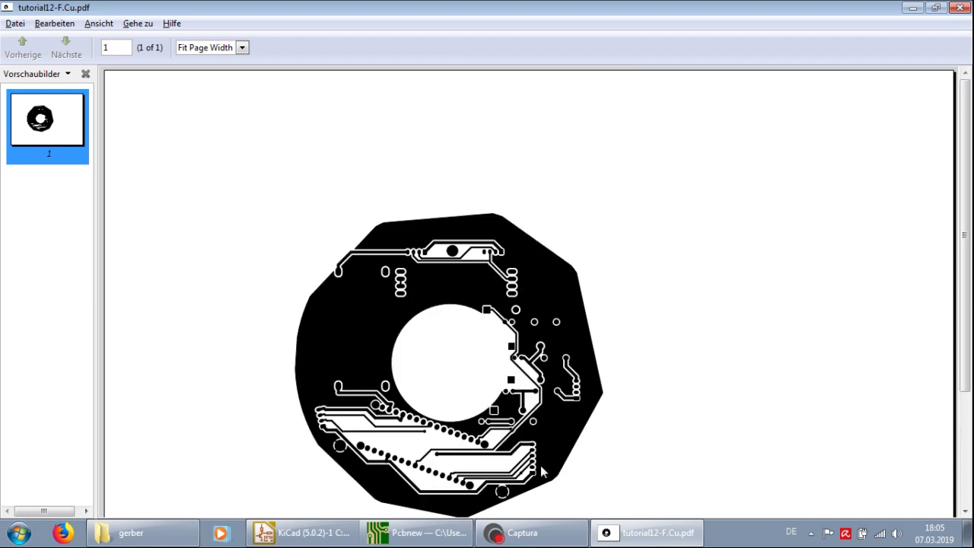